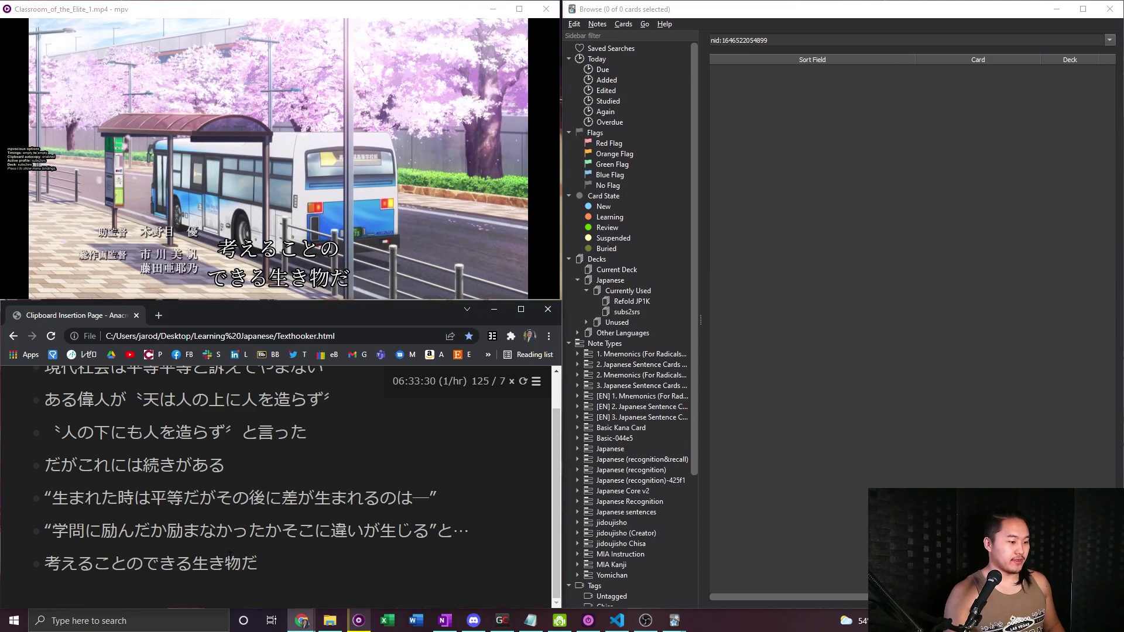
Look up 生き物 in the last subtitle line, add it as an Anki note, and update the note with the mpv scene's media
{"action": "mouse_move", "coordinate": [216, 565]}
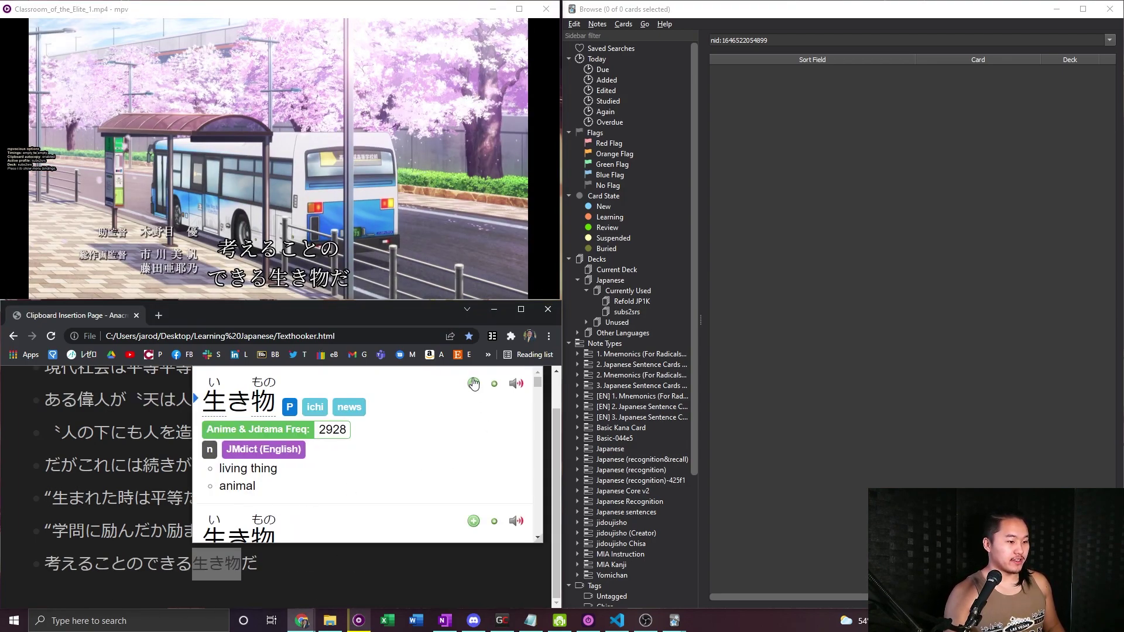
{"action": "left_click", "coordinate": [474, 384]}
{"action": "left_click", "coordinate": [462, 252]}
{"action": "key", "text": "ctrl+m"}
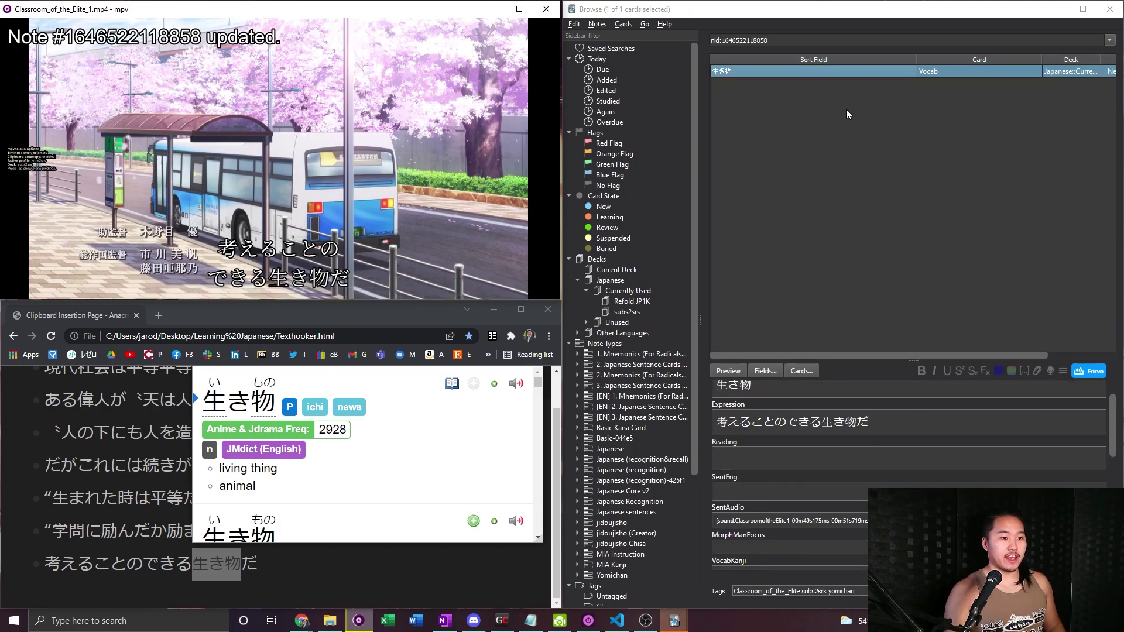
Preview the front and back of the new 生き物 card in the Anki browser, and close the preview
{"action": "left_click", "coordinate": [830, 72]}
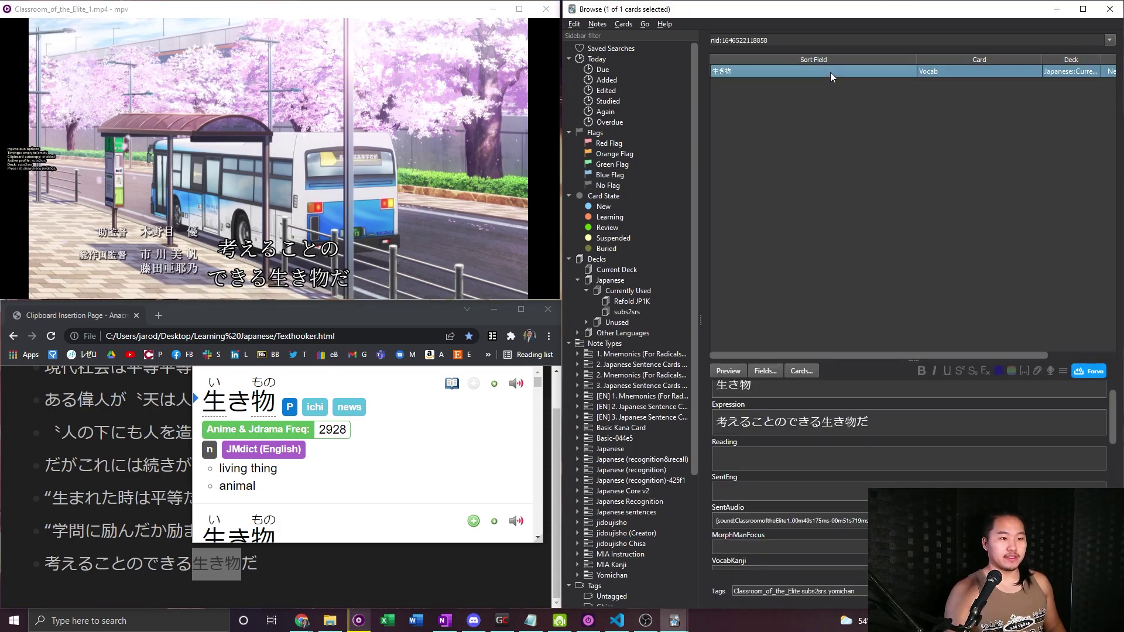
{"action": "left_click", "coordinate": [726, 371]}
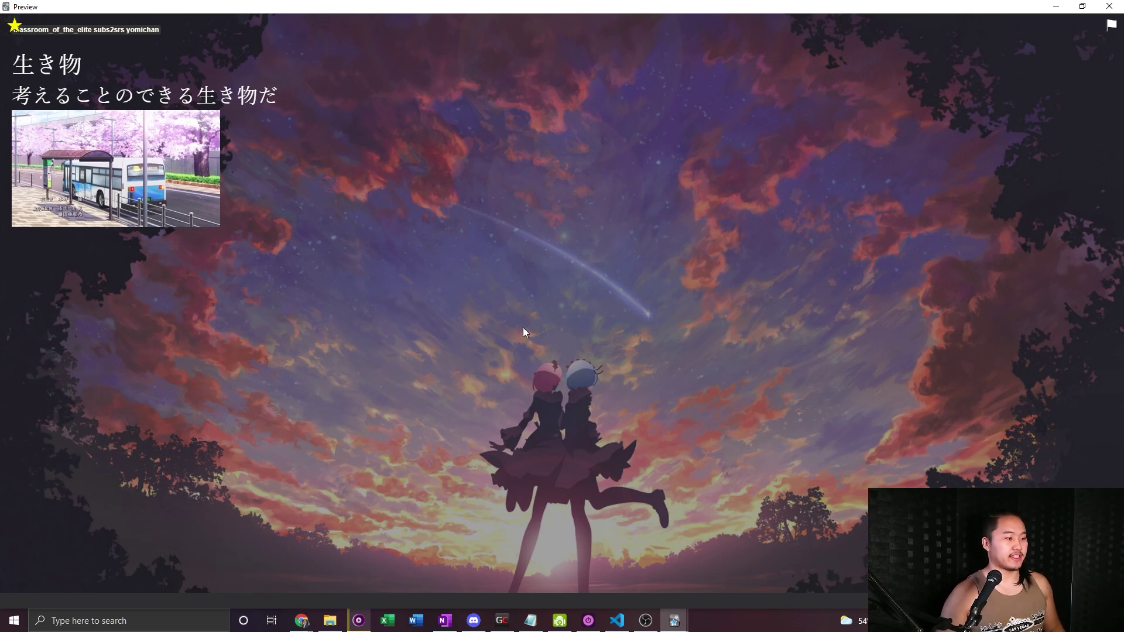
{"action": "key", "text": "Right"}
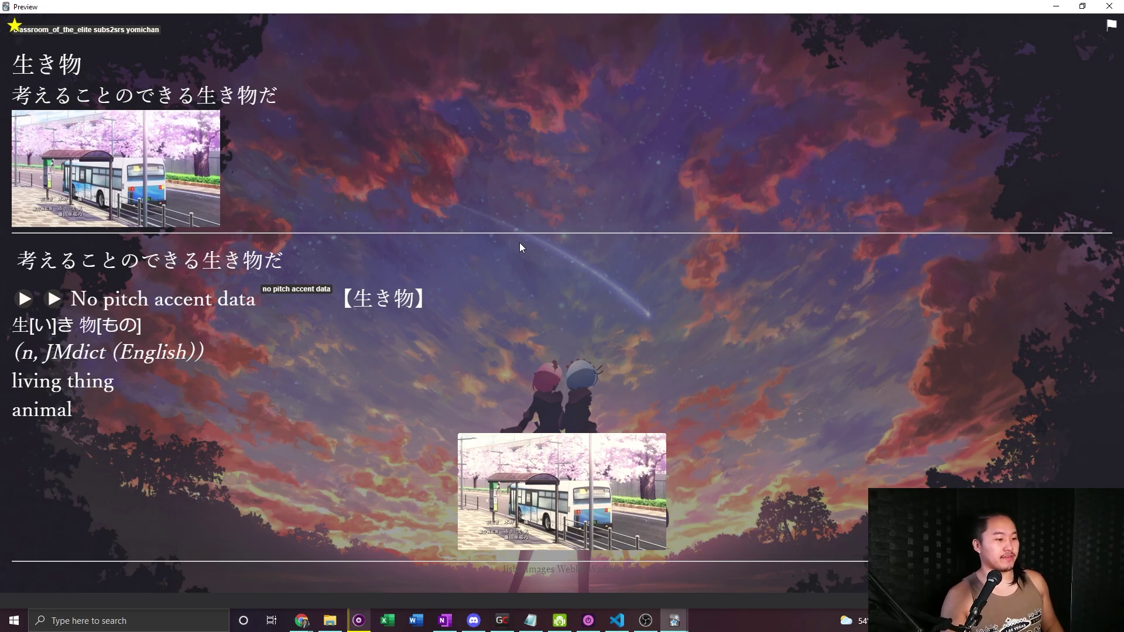
{"action": "key", "text": "Escape"}
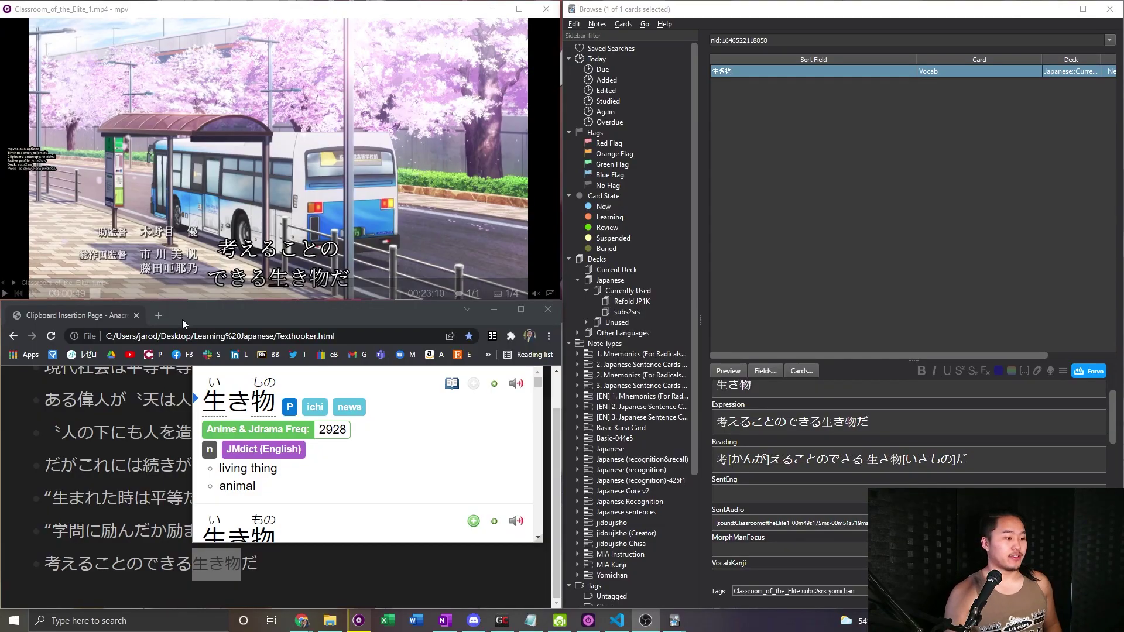
Switch to Chrome, search Google for yt-dlp in a new incognito window, and open its GitHub repository
{"action": "left_click", "coordinate": [158, 315]}
{"action": "double_click", "coordinate": [170, 317]}
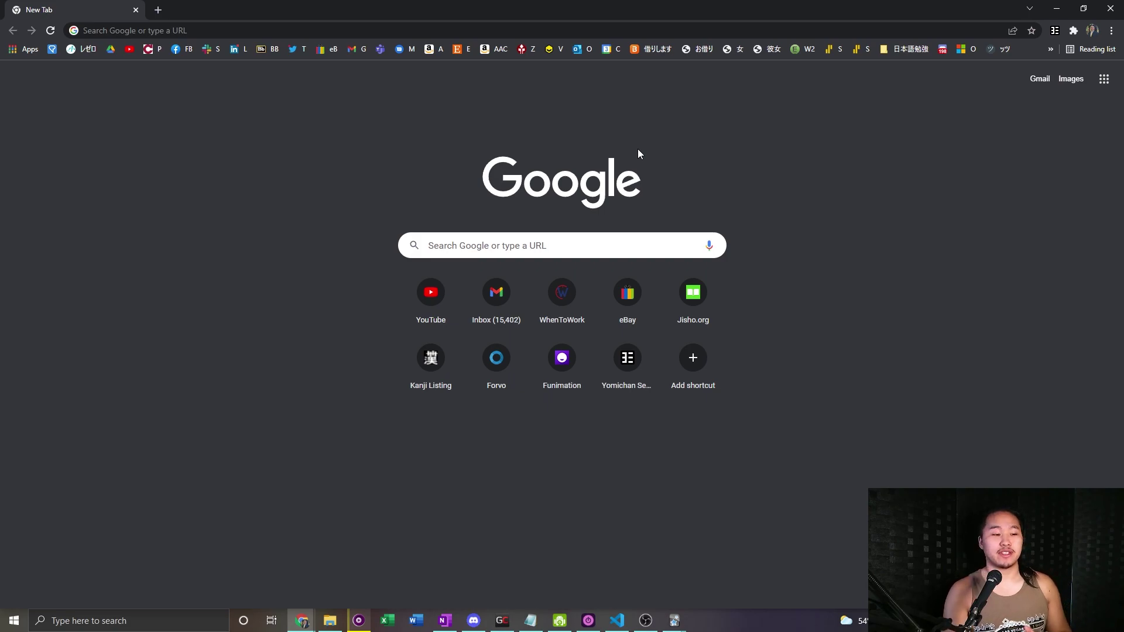
{"action": "key", "text": "ctrl+shift+n"}
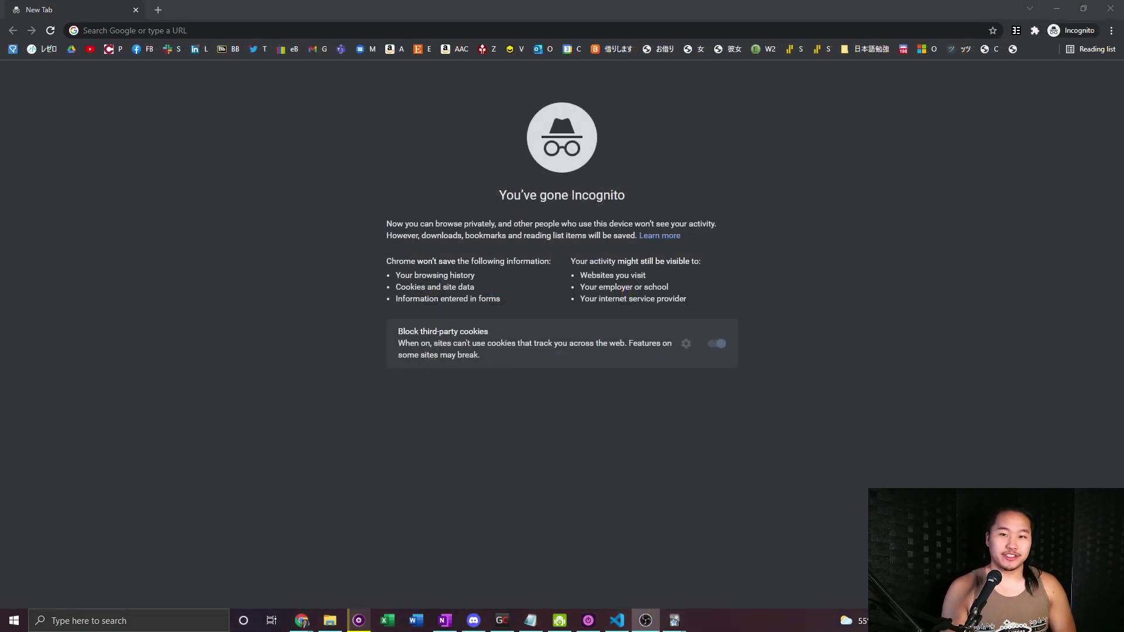
{"action": "left_click", "coordinate": [381, 31]}
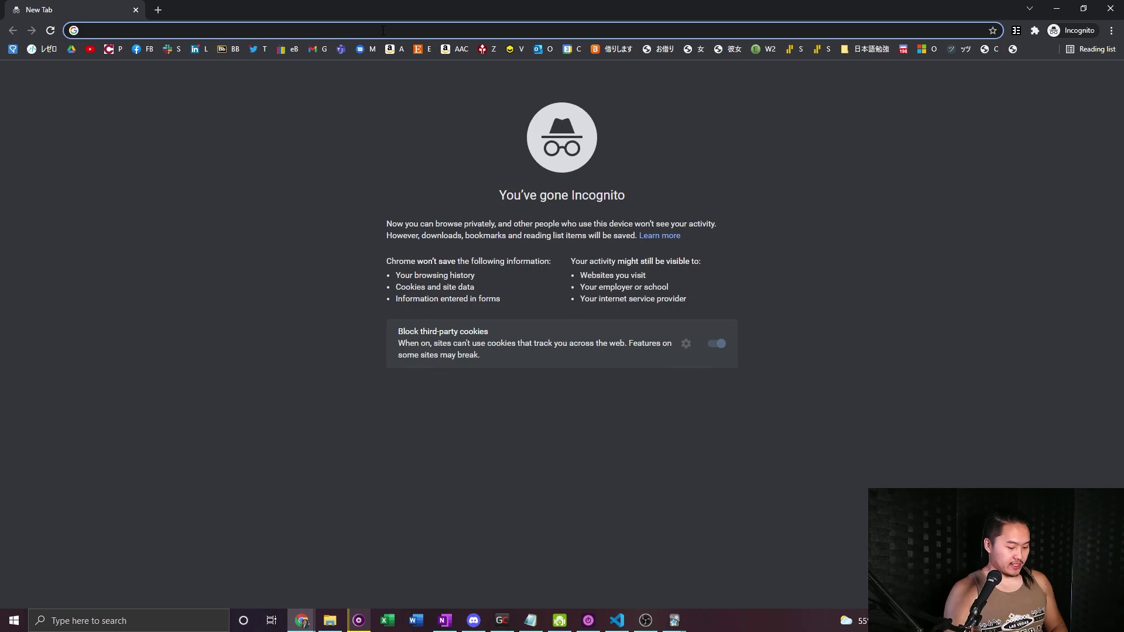
{"action": "type", "text": "yt-dlp"}
{"action": "key", "text": "Return"}
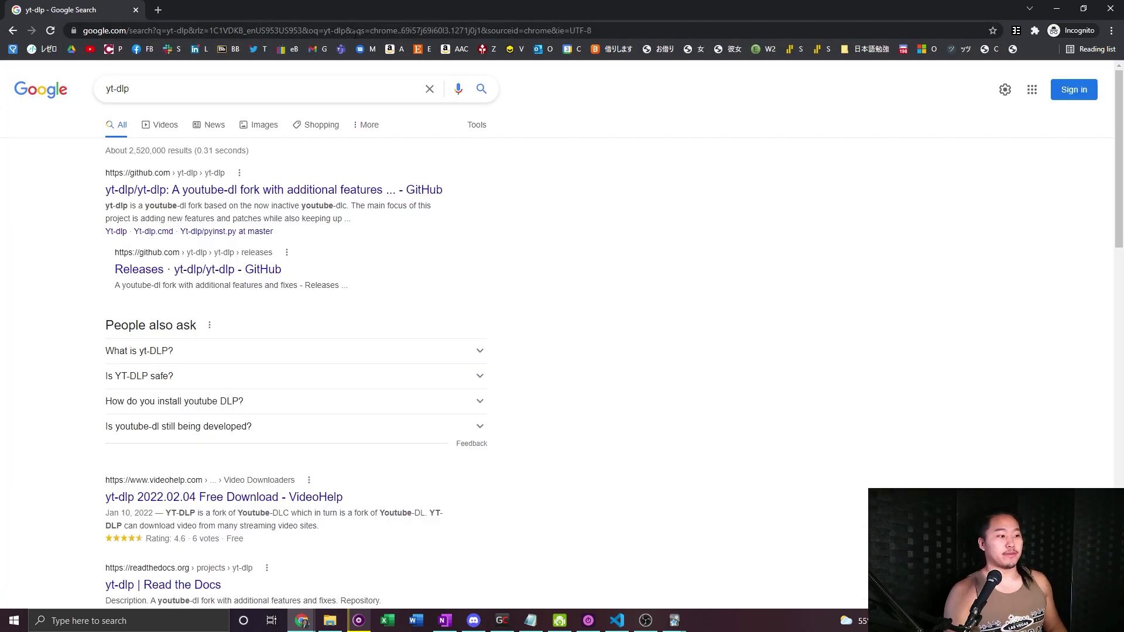
{"action": "left_click", "coordinate": [234, 190]}
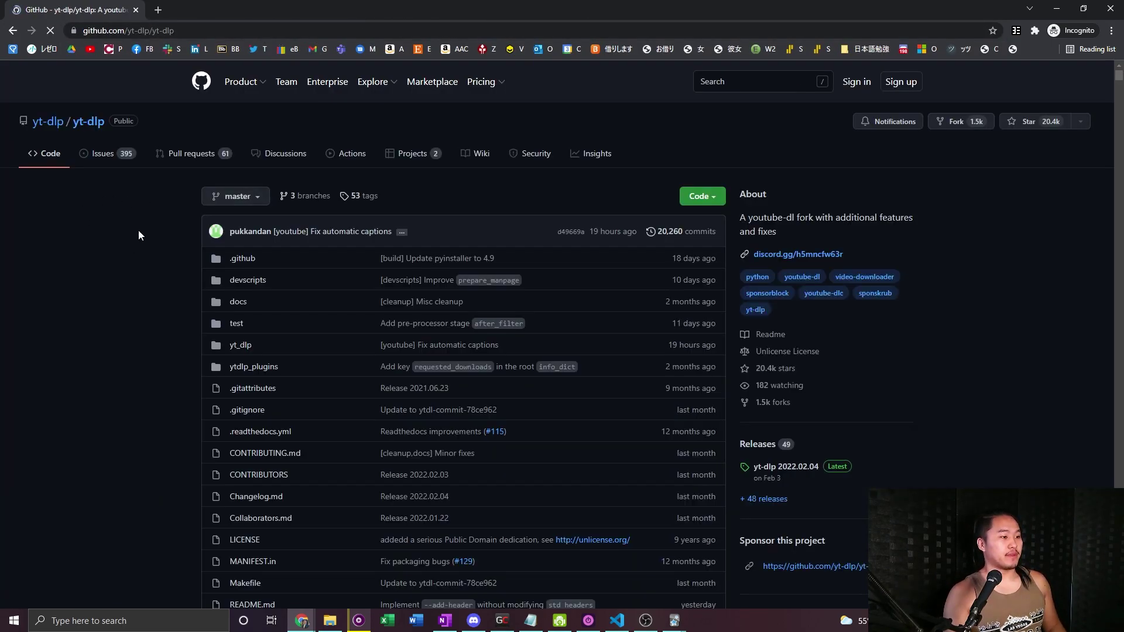
Download the Windows x64 release binary from the README's Installation section into the Videos folder inside Downloads
{"action": "scroll", "coordinate": [140, 291], "scroll_direction": "down", "scroll_amount": 15}
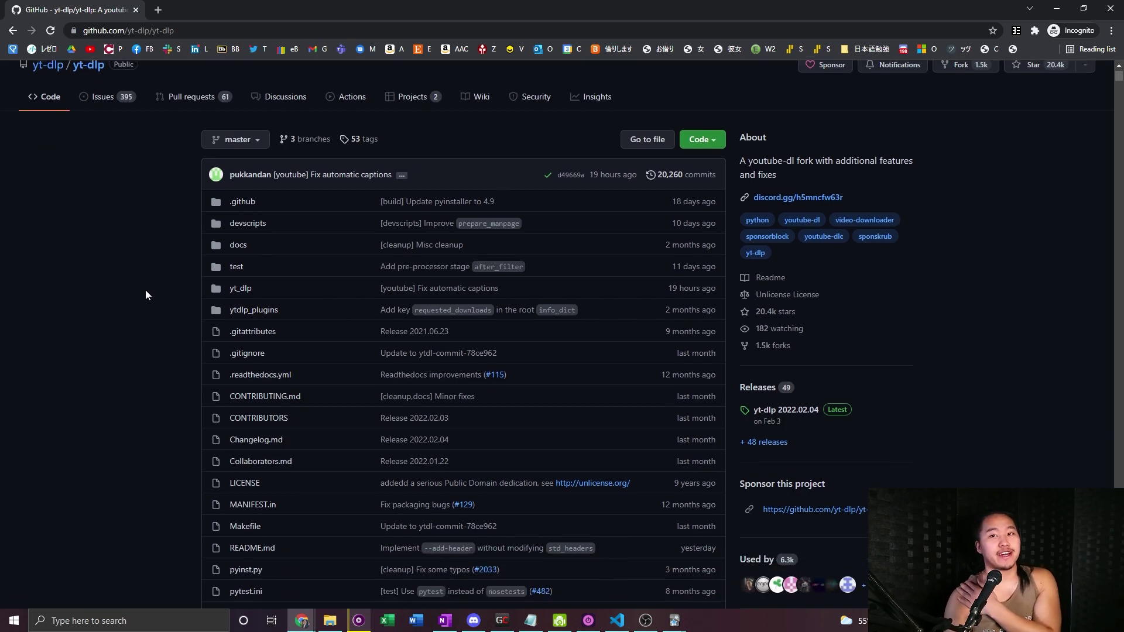
{"action": "scroll", "coordinate": [145, 298], "scroll_direction": "down", "scroll_amount": 15}
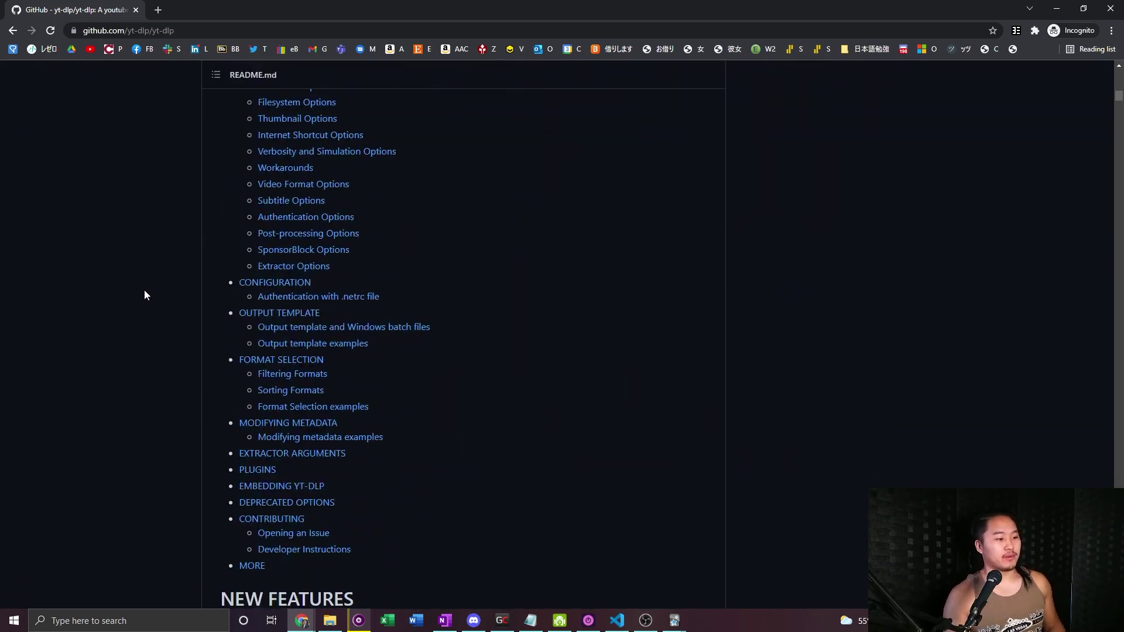
{"action": "scroll", "coordinate": [142, 307], "scroll_direction": "down", "scroll_amount": 15}
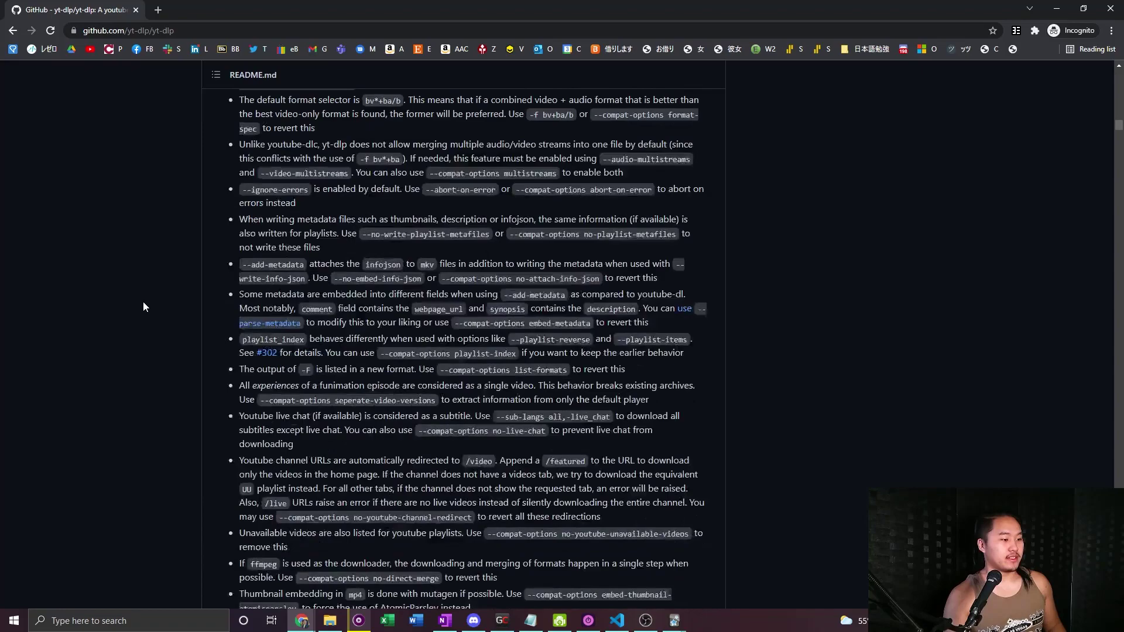
{"action": "scroll", "coordinate": [154, 318], "scroll_direction": "down", "scroll_amount": 3}
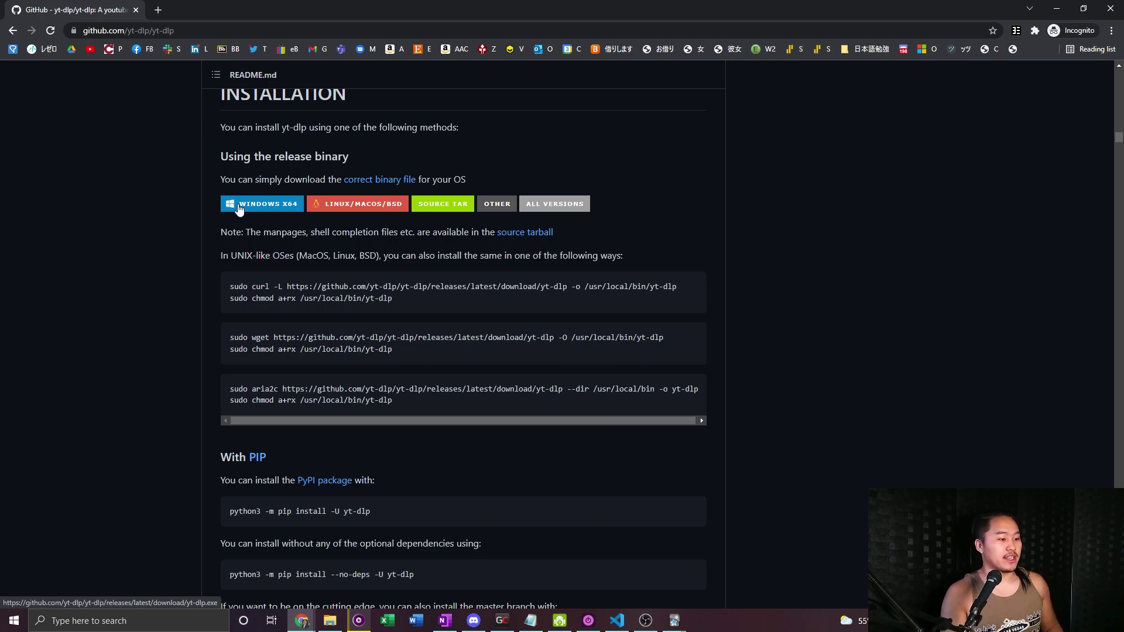
{"action": "scroll", "coordinate": [128, 266], "scroll_direction": "down", "scroll_amount": 9}
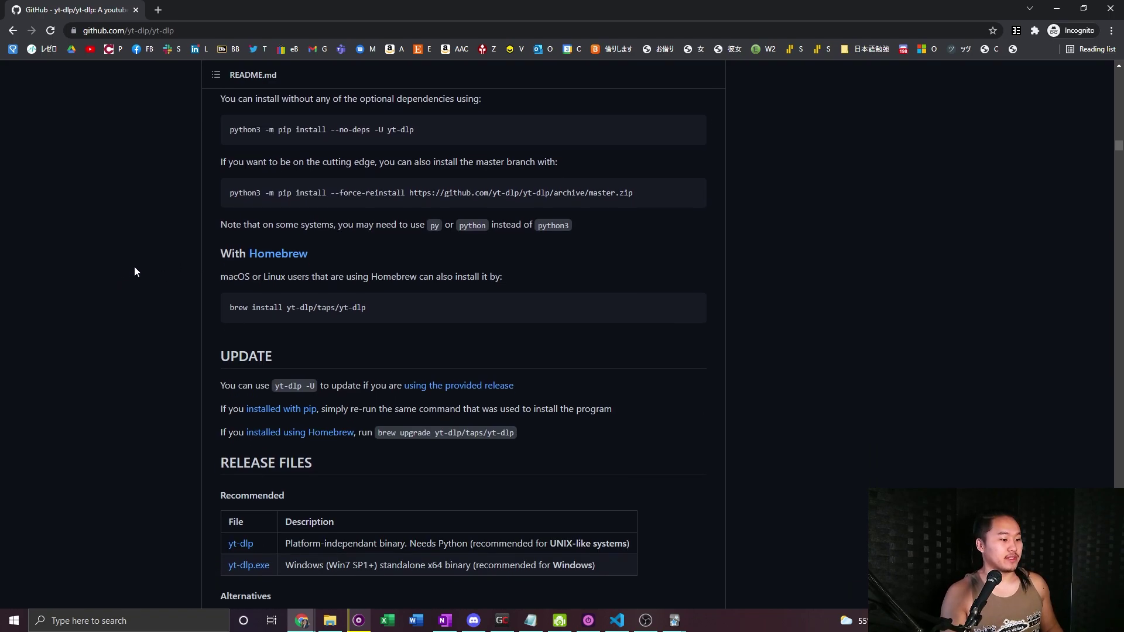
{"action": "scroll", "coordinate": [135, 267], "scroll_direction": "up", "scroll_amount": 3}
{"action": "scroll", "coordinate": [180, 304], "scroll_direction": "up", "scroll_amount": 8}
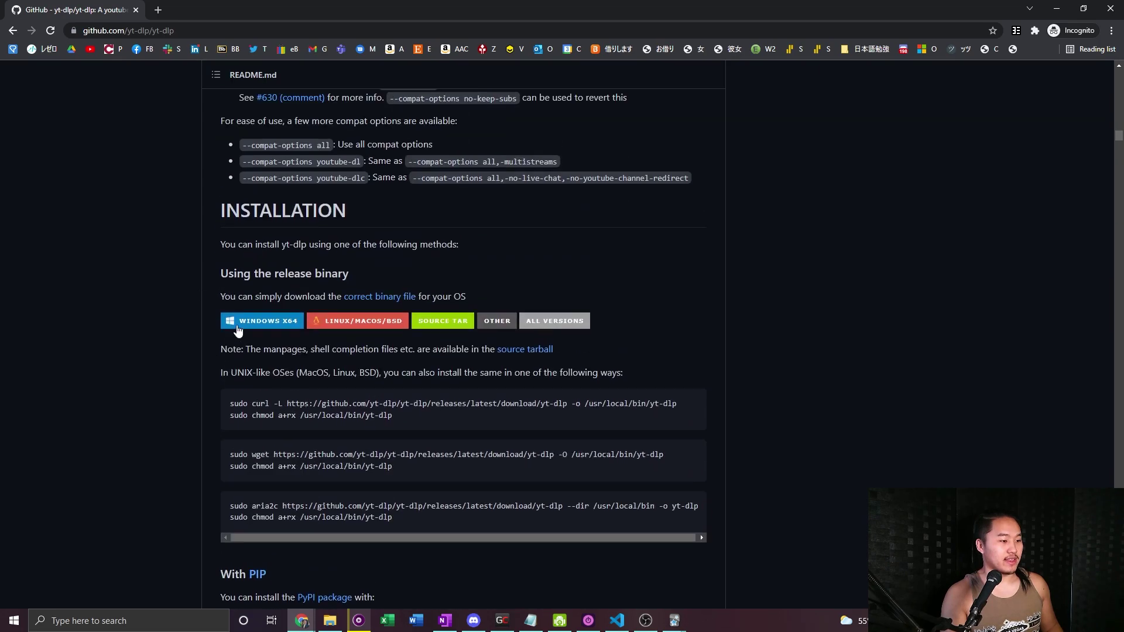
{"action": "left_click", "coordinate": [261, 322]}
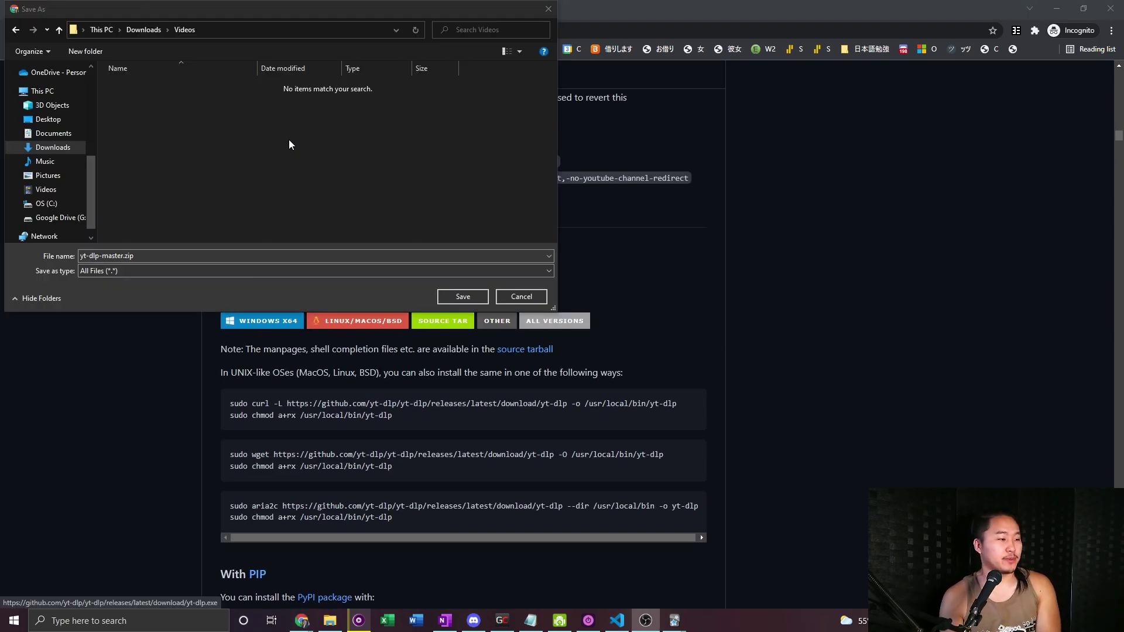
{"action": "left_click", "coordinate": [466, 300]}
{"action": "left_click", "coordinate": [596, 314]}
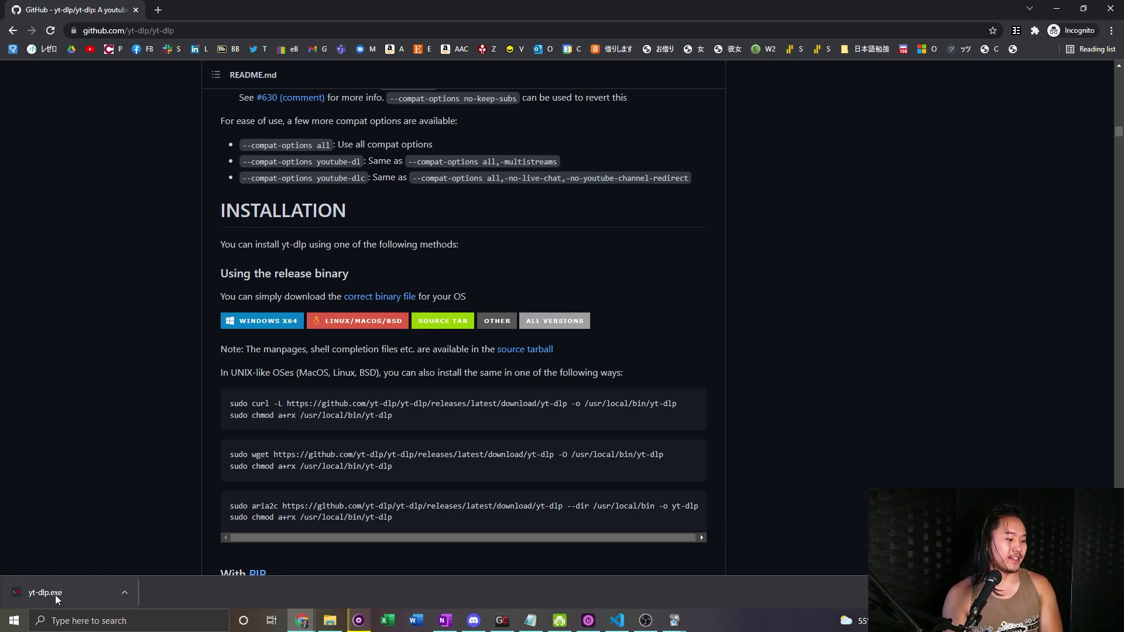
Show the downloaded yt-dlp.exe in its containing folder
{"action": "right_click", "coordinate": [55, 594]}
{"action": "left_click", "coordinate": [93, 569]}
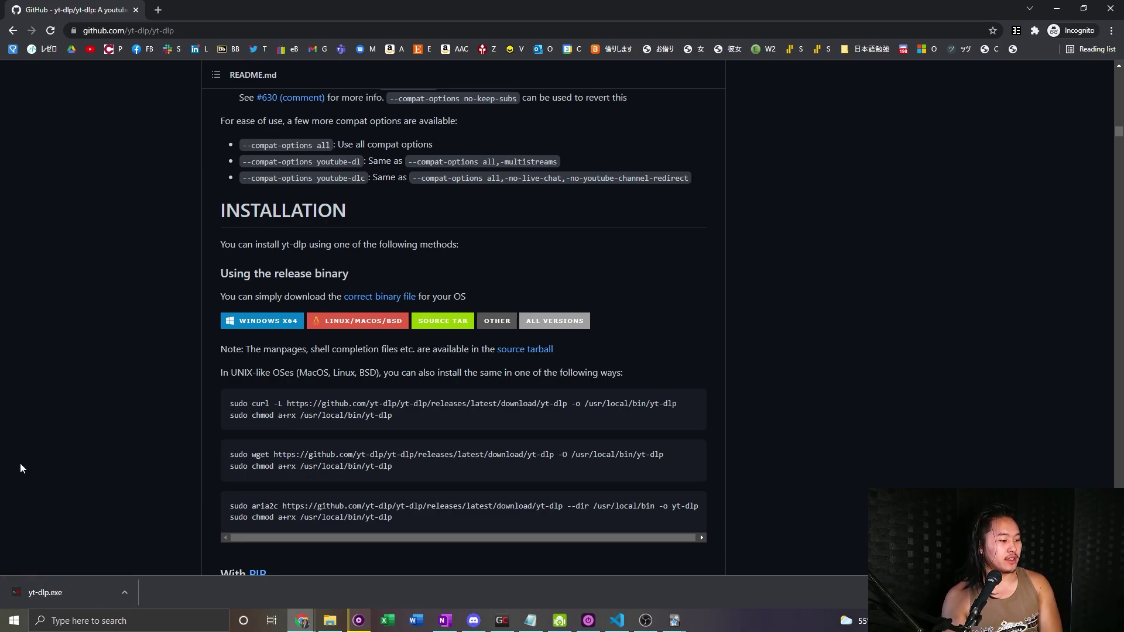
{"action": "right_click", "coordinate": [65, 588]}
{"action": "left_click", "coordinate": [106, 562]}
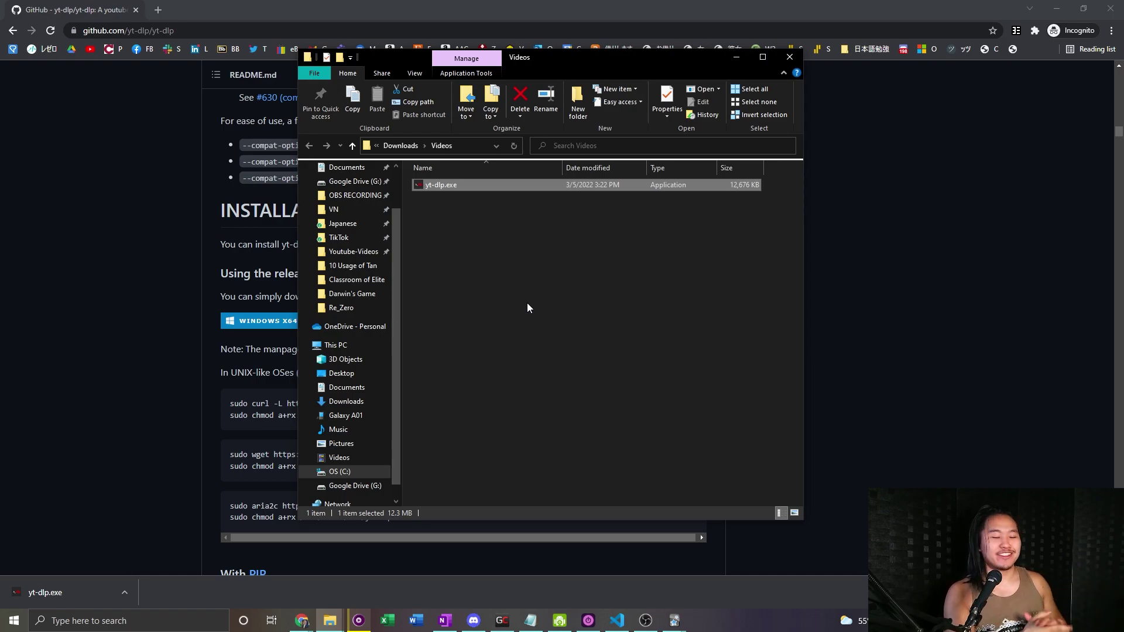
Select yt-dlp.exe in the Videos folder and copy it
{"action": "left_click", "coordinate": [518, 300]}
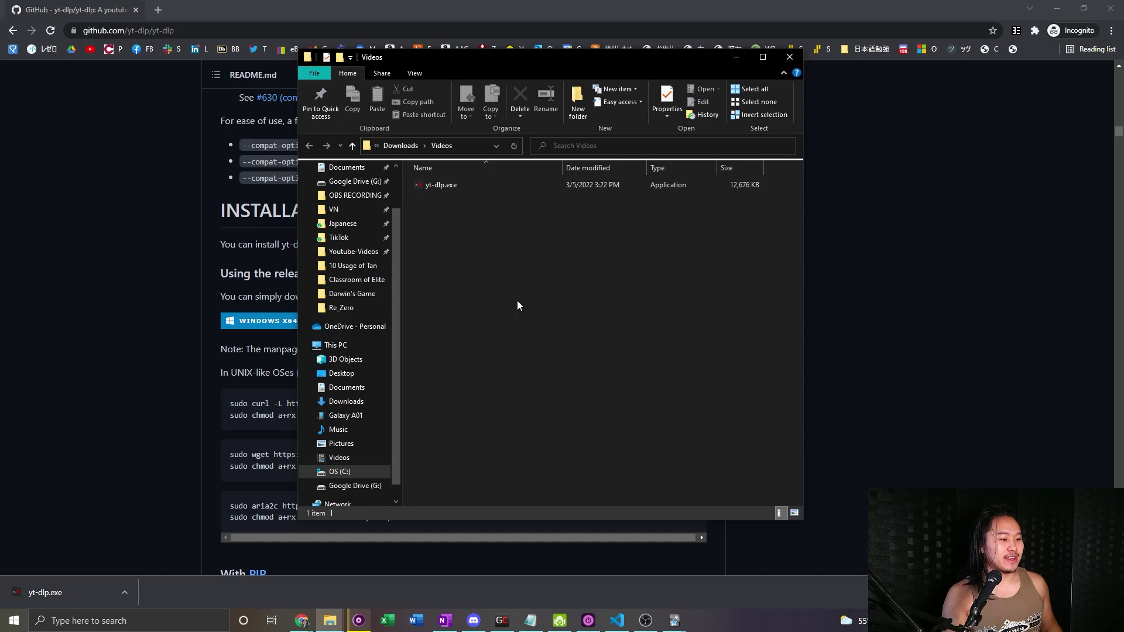
{"action": "left_click", "coordinate": [462, 191]}
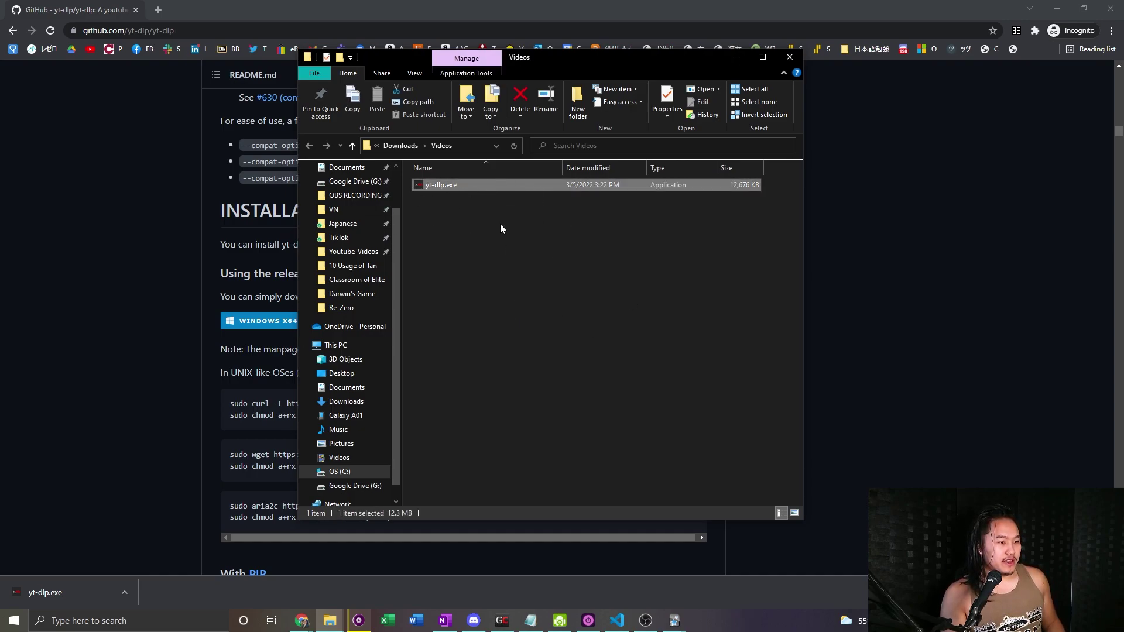
{"action": "left_click", "coordinate": [480, 282]}
{"action": "left_click", "coordinate": [473, 188]}
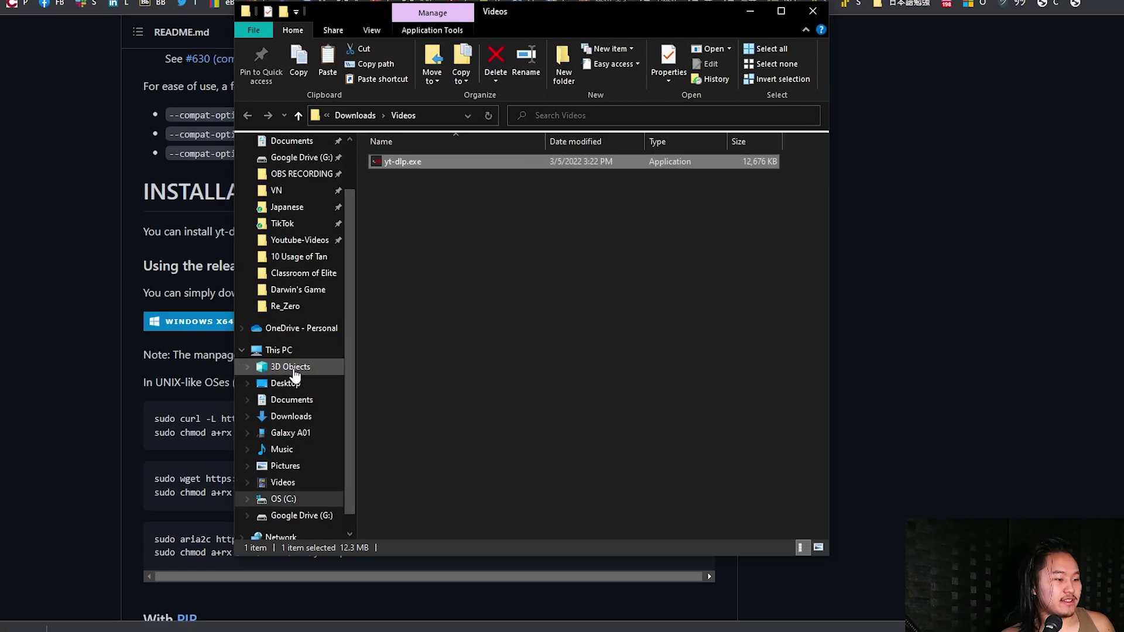
Browse from This PC to the Program Files folder on the OS (C:) drive
{"action": "left_click", "coordinate": [279, 350]}
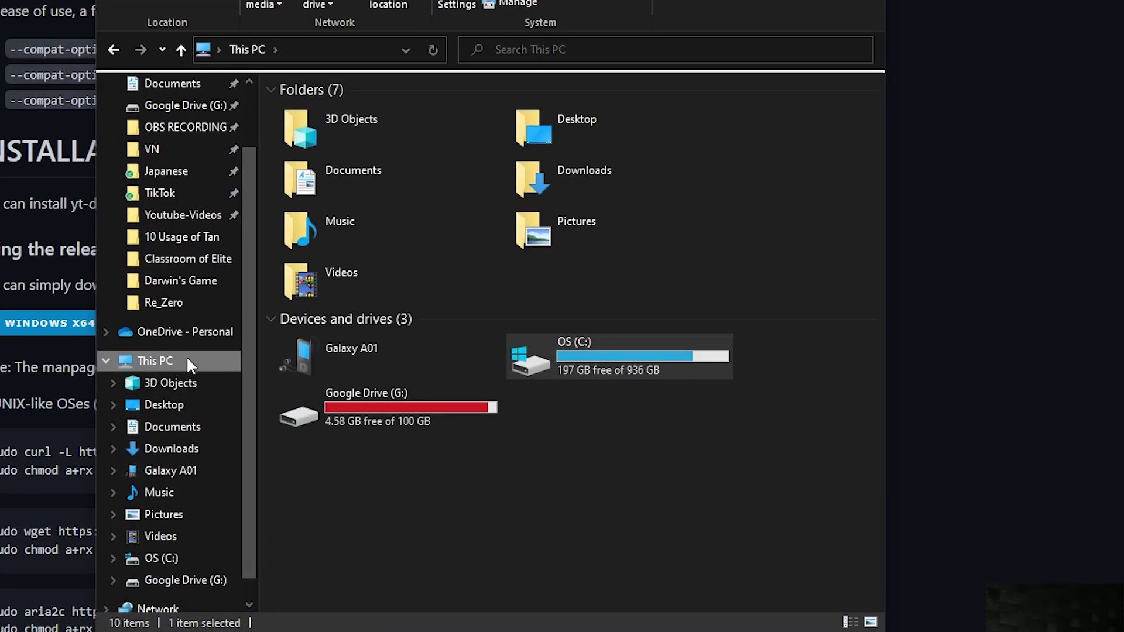
{"action": "double_click", "coordinate": [590, 369]}
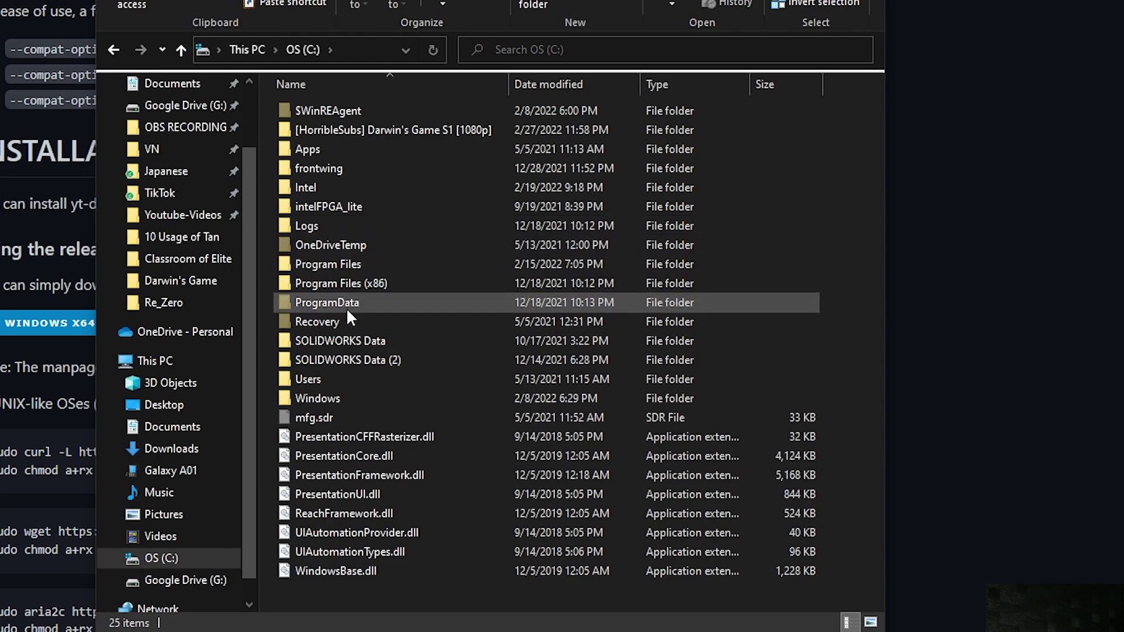
{"action": "double_click", "coordinate": [346, 265]}
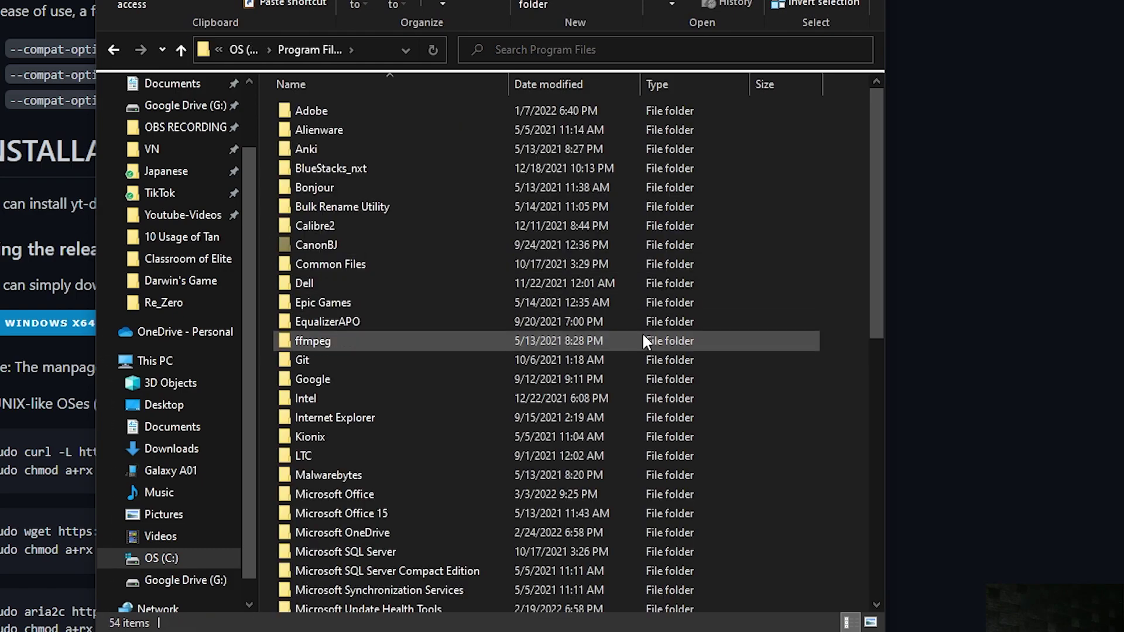
{"action": "scroll", "coordinate": [642, 332], "scroll_direction": "down", "scroll_amount": 9}
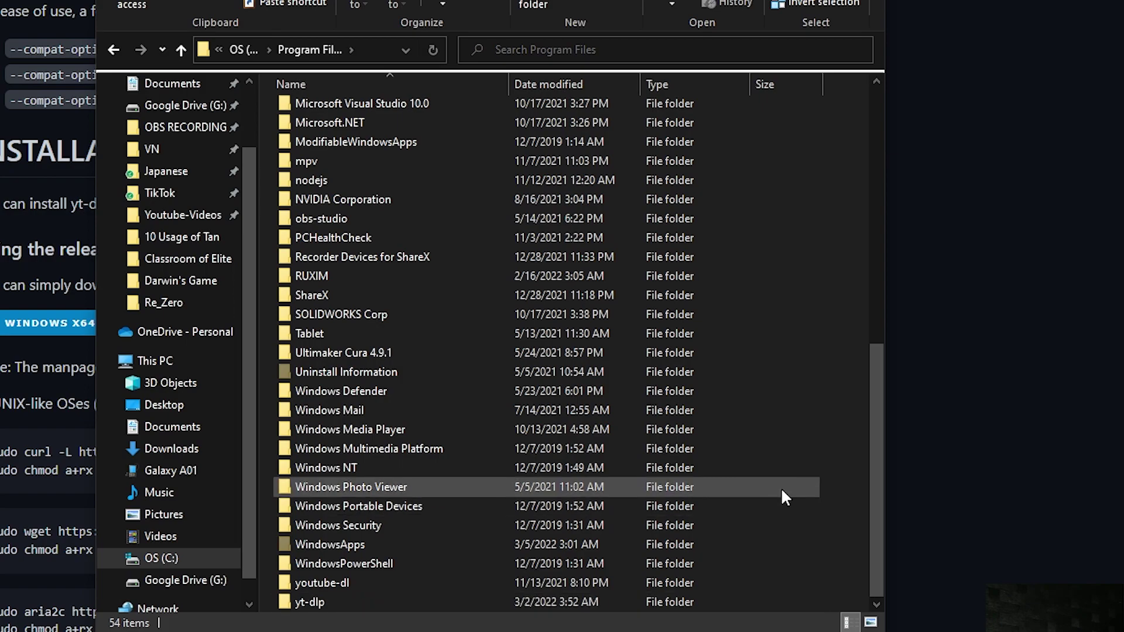
{"action": "right_click", "coordinate": [834, 504]}
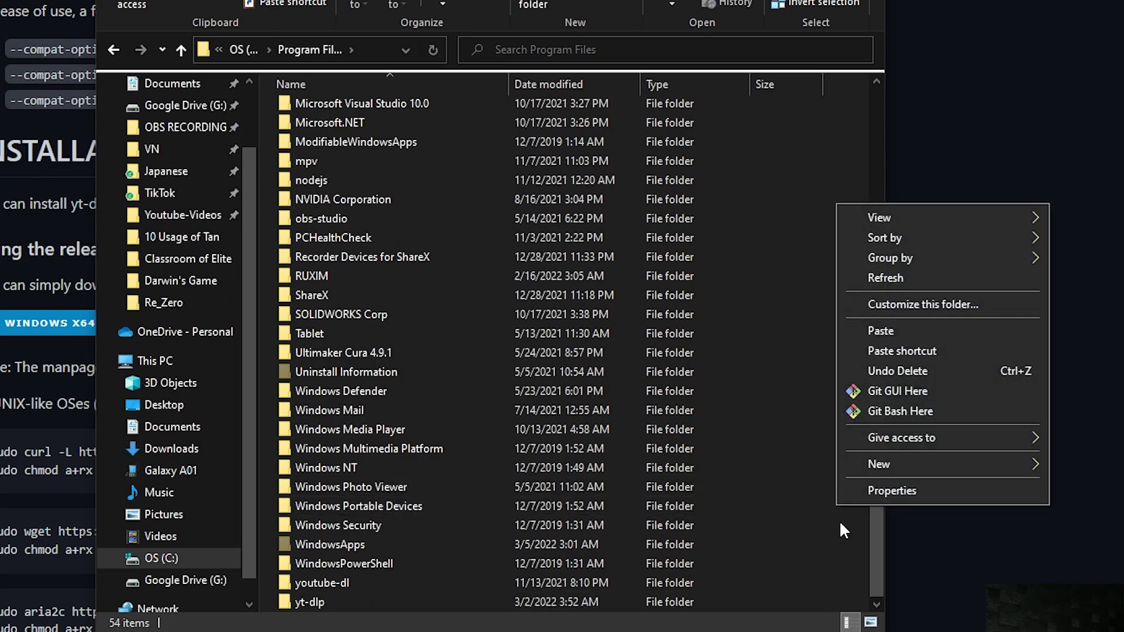
{"action": "mouse_move", "coordinate": [977, 468]}
{"action": "left_click", "coordinate": [843, 572]}
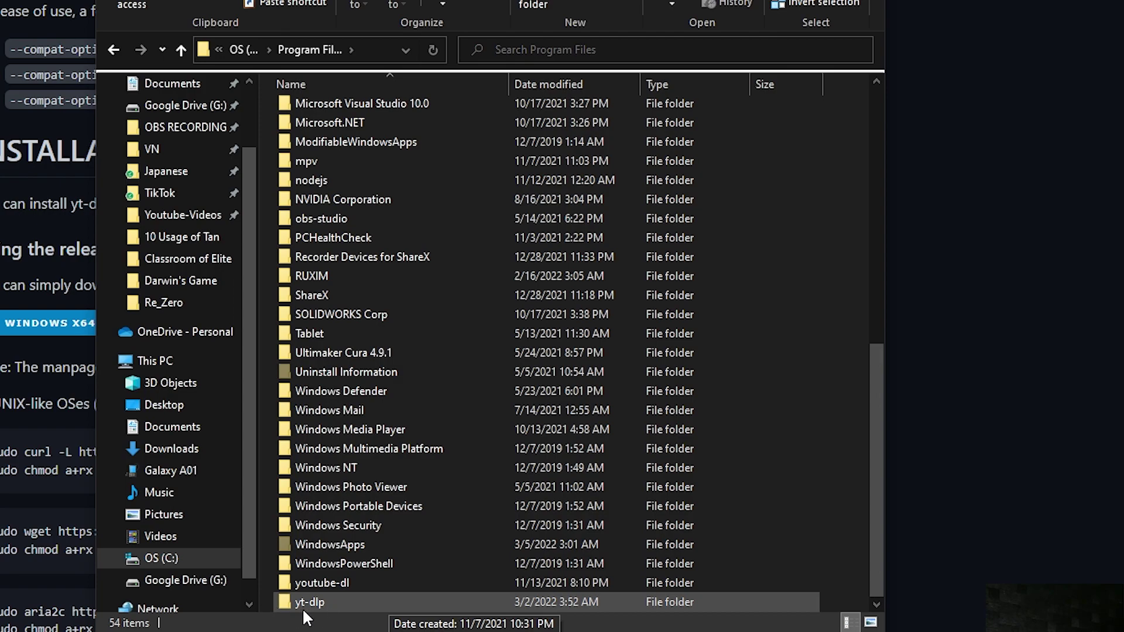
Open the yt-dlp folder in Program Files and try to paste the copied yt-dlp.exe into it
{"action": "double_click", "coordinate": [320, 603]}
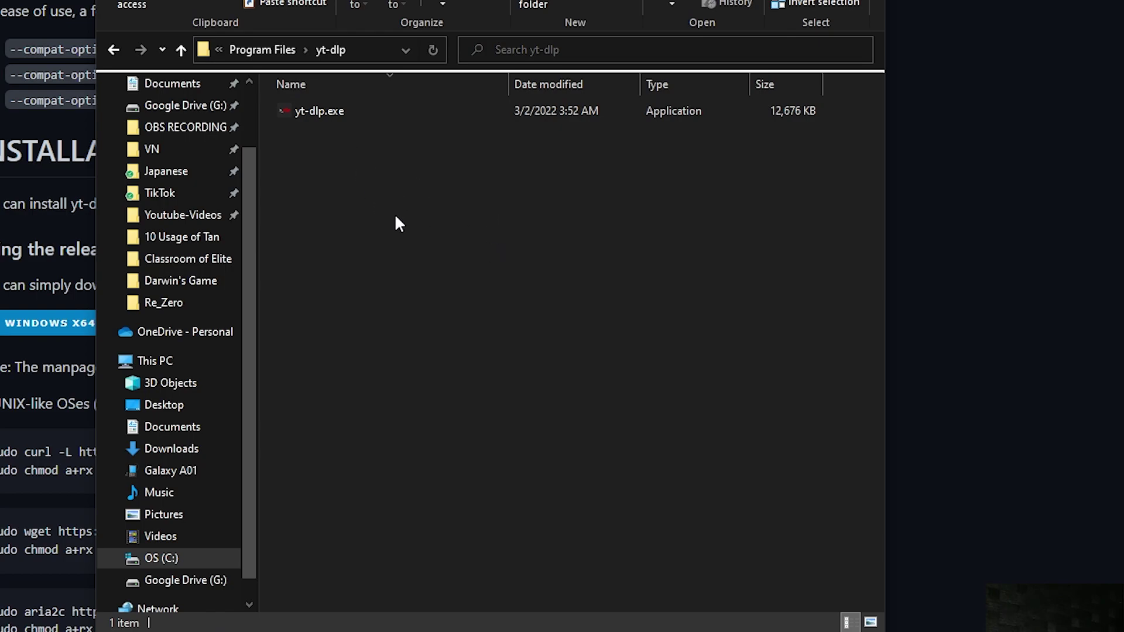
{"action": "key", "text": "ctrl+v"}
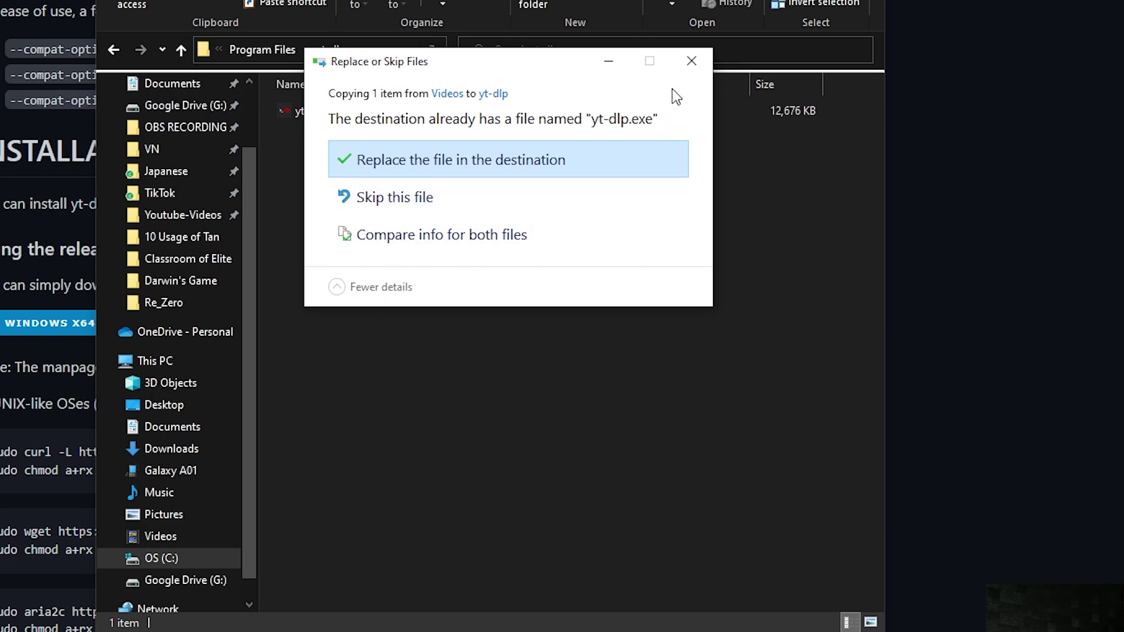
{"action": "left_click", "coordinate": [691, 61]}
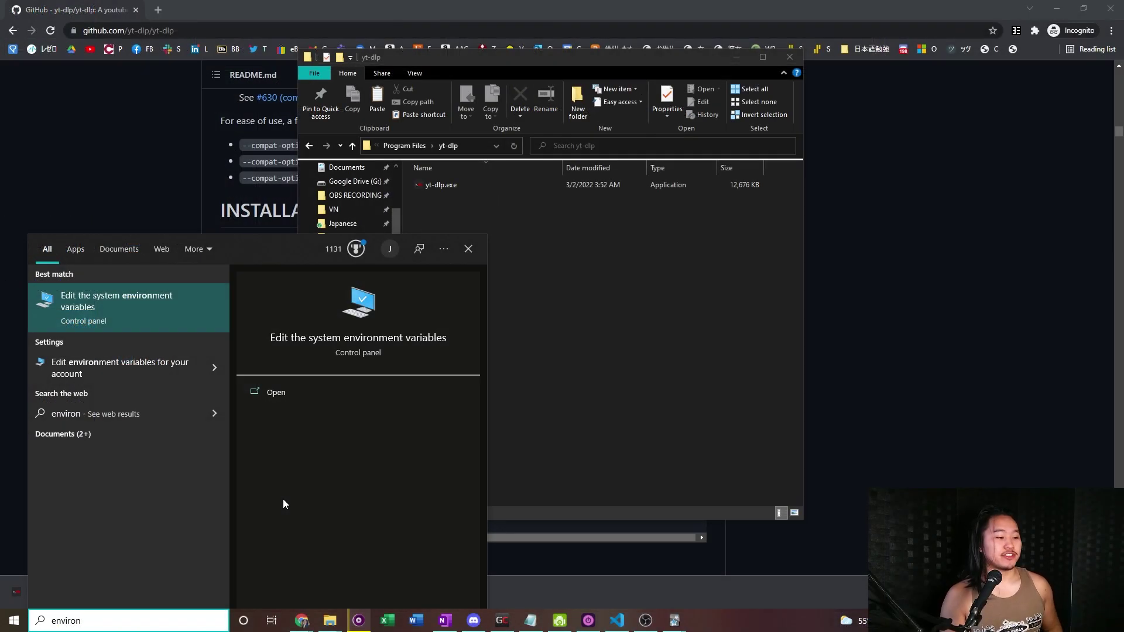
Open the user Path variable for editing from the system environment variables, keeping its existing entries in view
{"action": "left_click", "coordinate": [164, 318]}
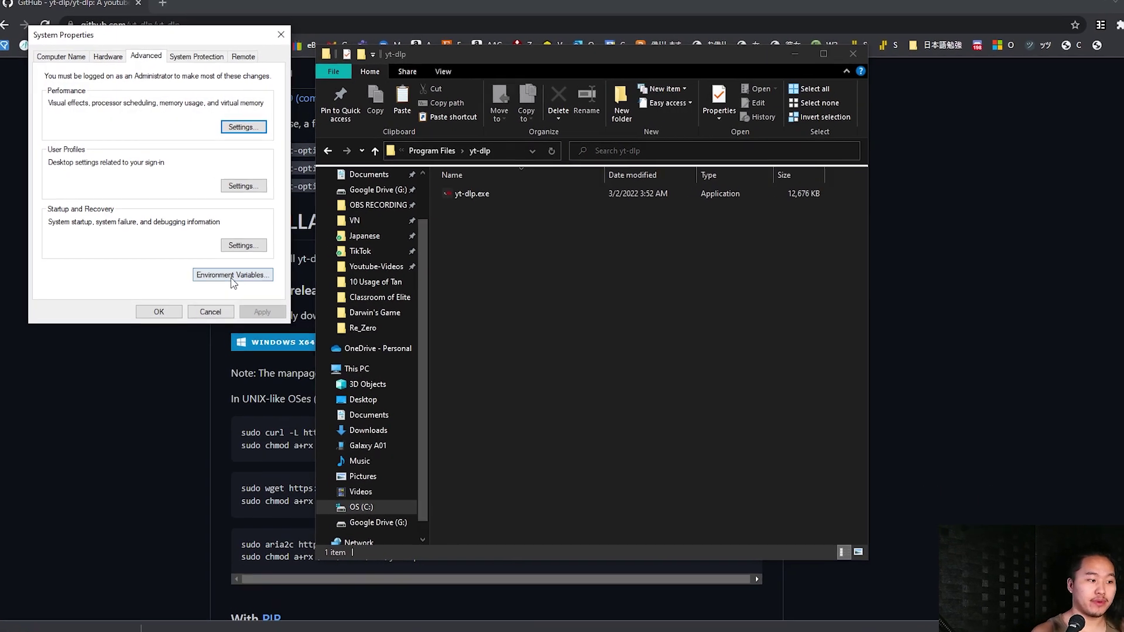
{"action": "left_click", "coordinate": [234, 279]}
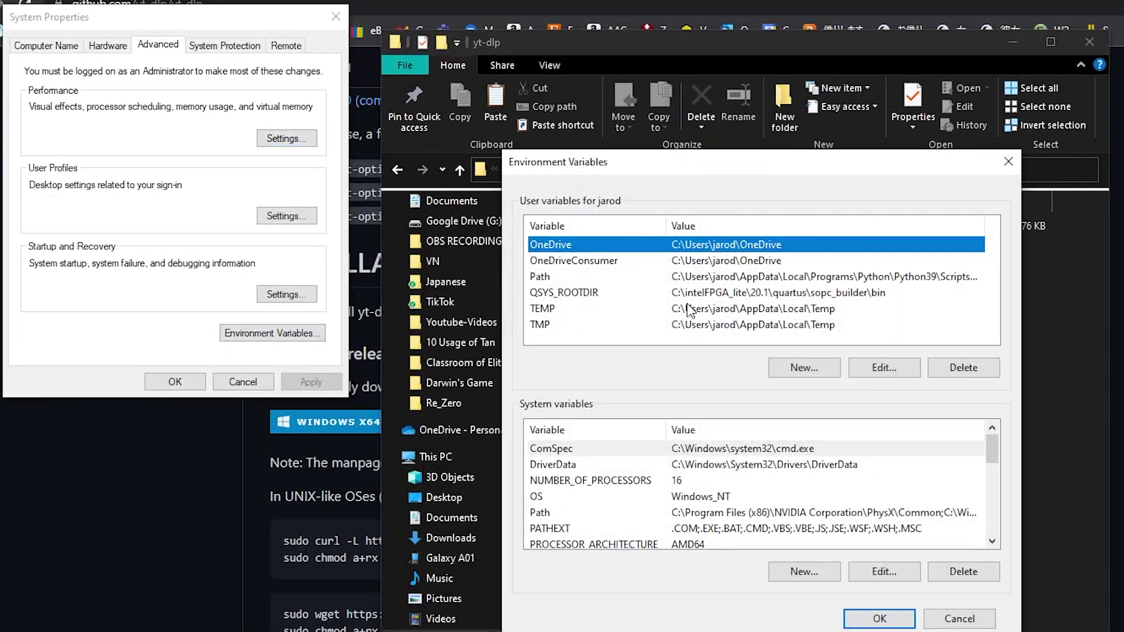
{"action": "left_click", "coordinate": [633, 277]}
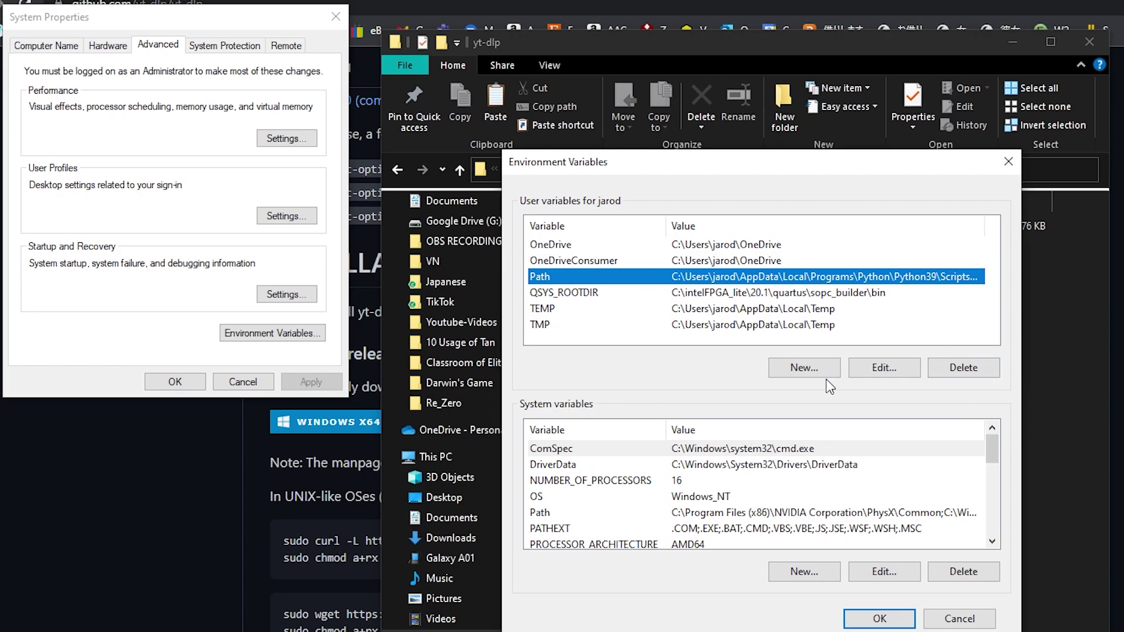
{"action": "left_click", "coordinate": [914, 368]}
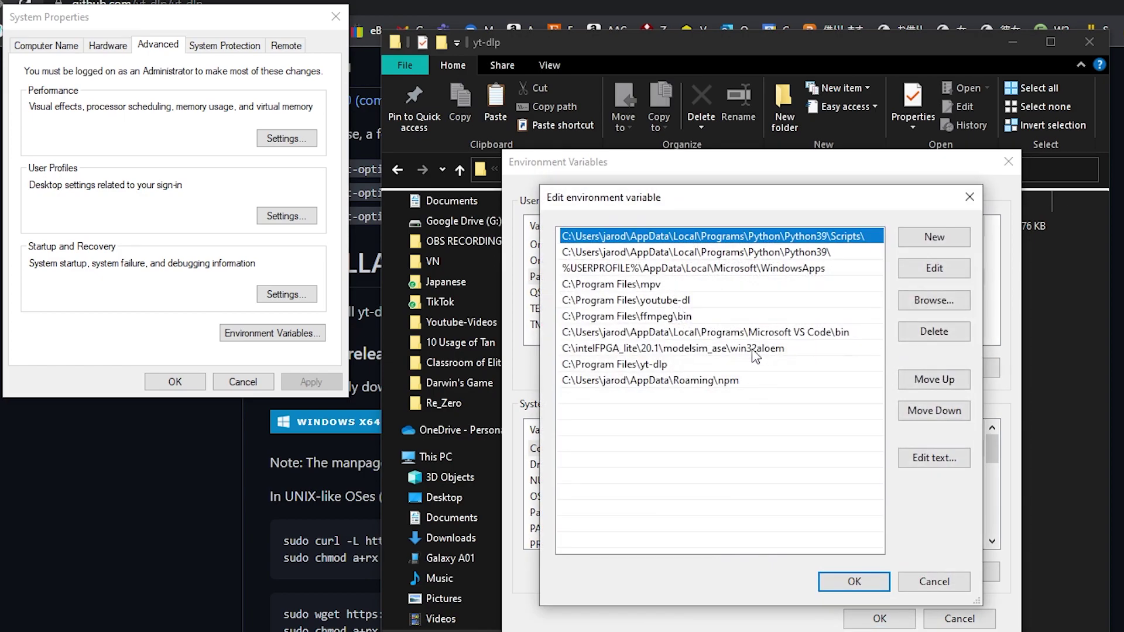
{"action": "left_click", "coordinate": [742, 380]}
{"action": "left_click_drag", "start_coordinate": [730, 206], "coordinate": [1030, 191]}
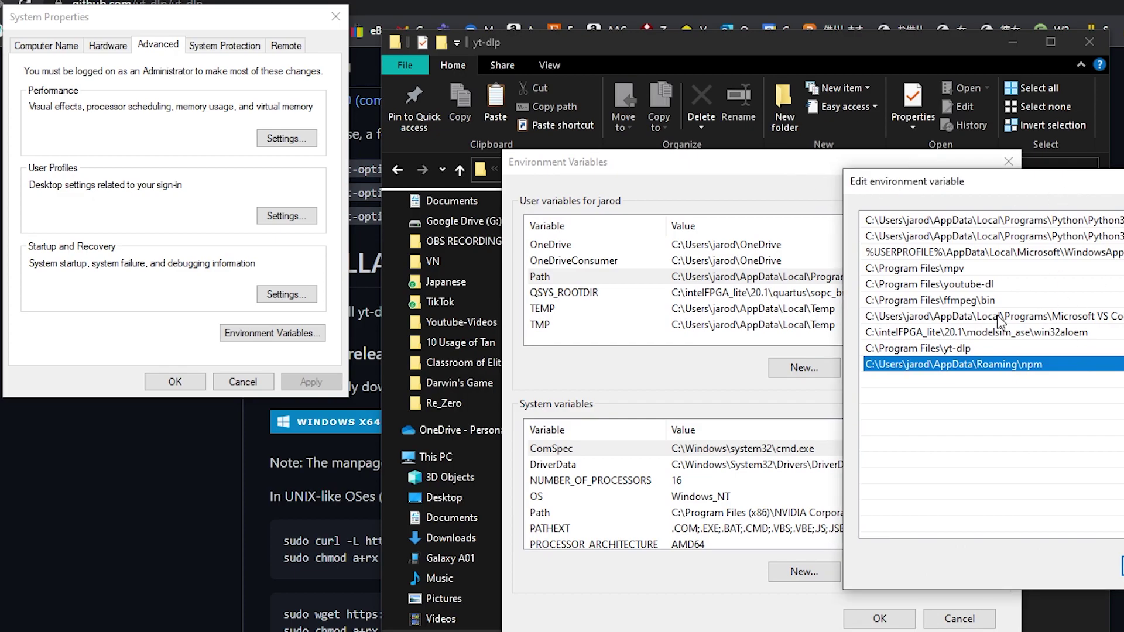
{"action": "left_click", "coordinate": [1007, 401]}
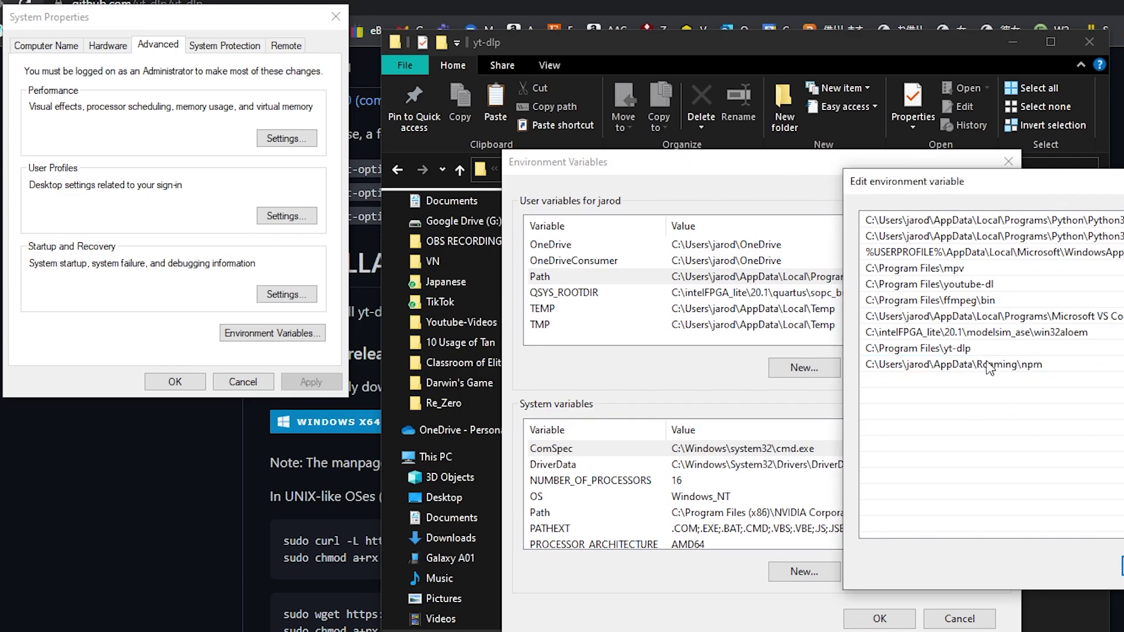
Open the properties of yt-dlp.exe in the Program Files yt-dlp folder
{"action": "left_click", "coordinate": [535, 44]}
{"action": "left_click_drag", "start_coordinate": [616, 44], "coordinate": [255, 33]}
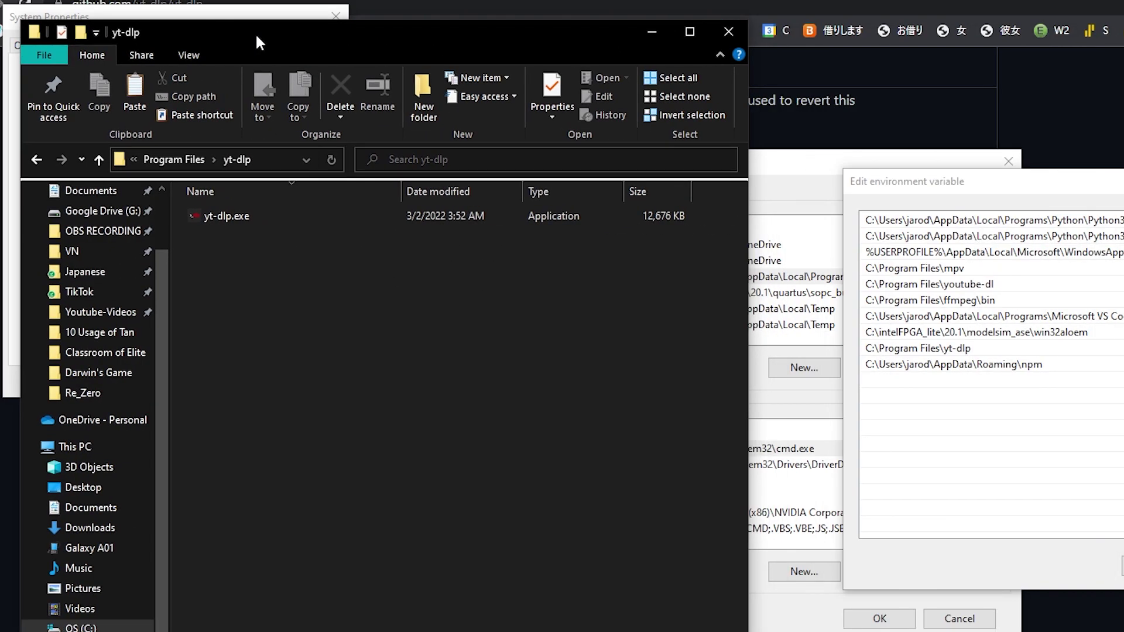
{"action": "left_click", "coordinate": [249, 216]}
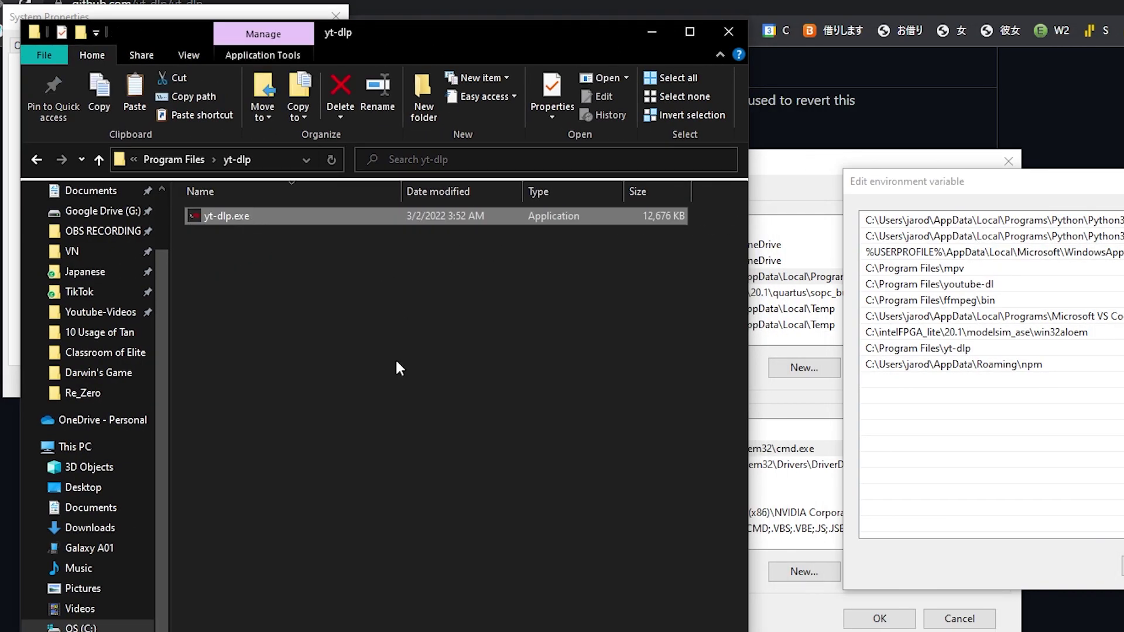
{"action": "left_click", "coordinate": [304, 293]}
{"action": "left_click", "coordinate": [289, 218]}
{"action": "right_click", "coordinate": [293, 226]}
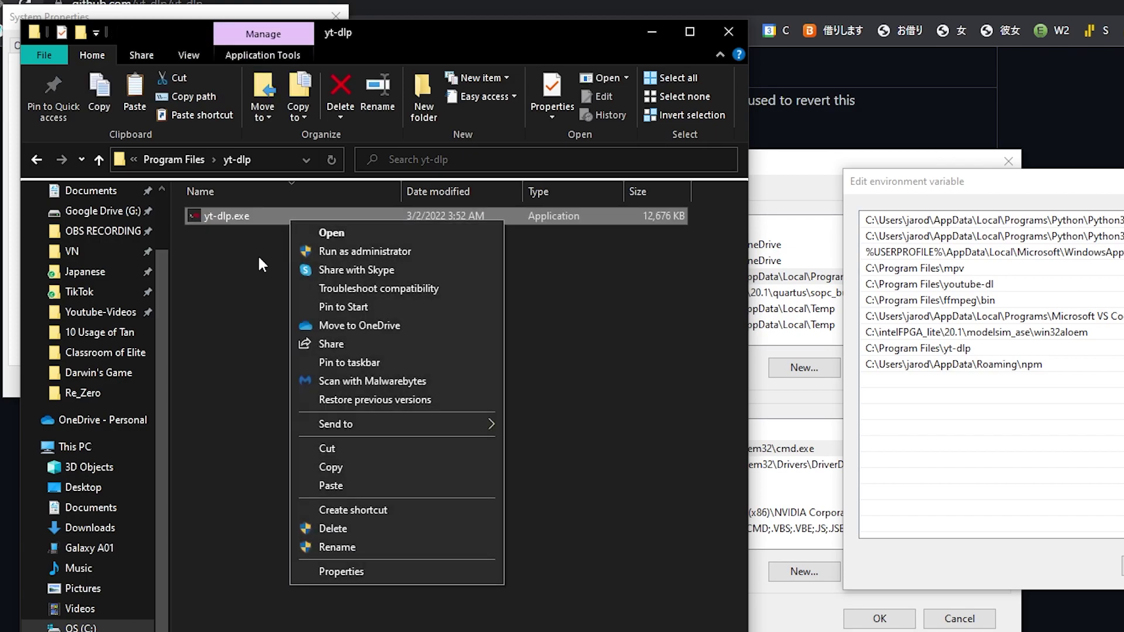
{"action": "left_click", "coordinate": [257, 254]}
{"action": "left_click", "coordinate": [279, 216]}
{"action": "right_click", "coordinate": [266, 219]}
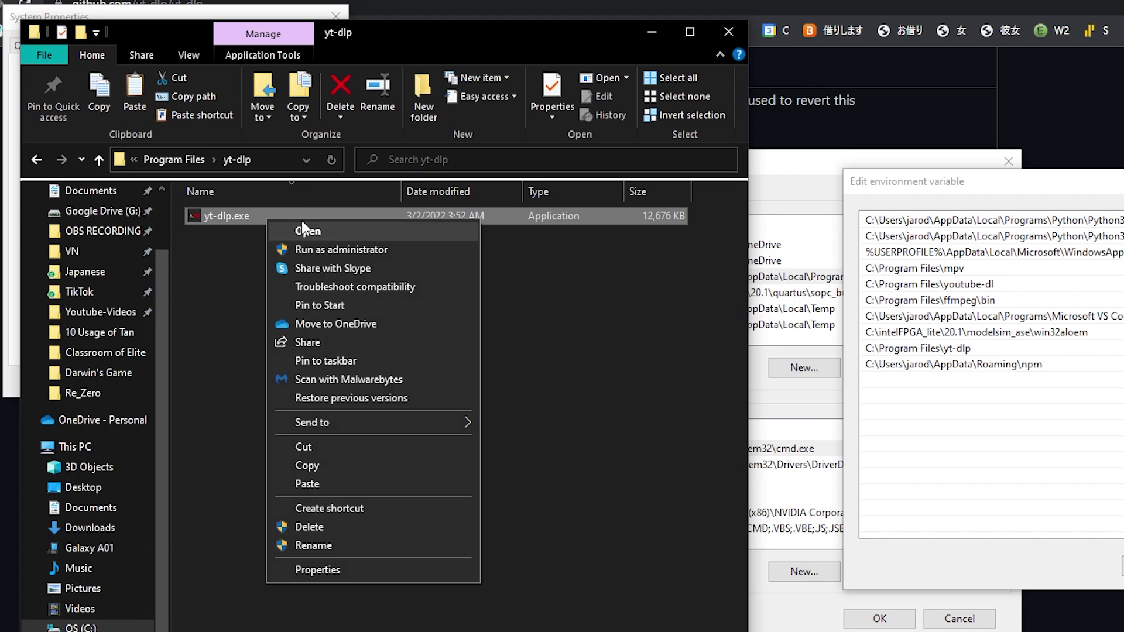
{"action": "left_click", "coordinate": [339, 563]}
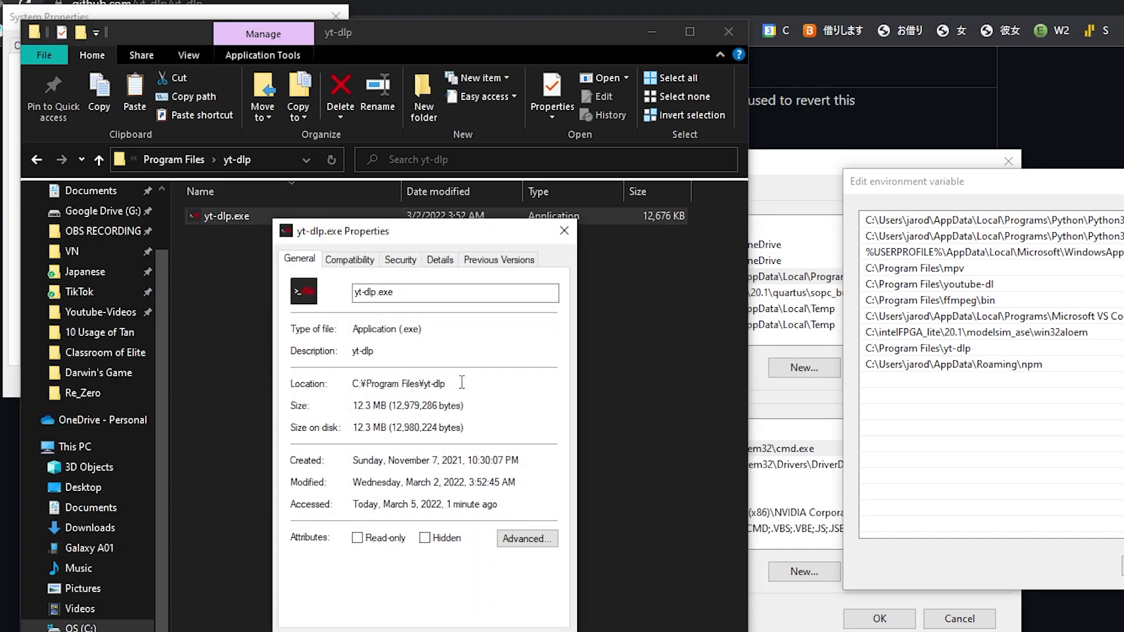
Copy the location path C:\Program Files\yt-dlp from the properties of yt-dlp.exe
{"action": "left_click_drag", "start_coordinate": [462, 383], "coordinate": [351, 387]}
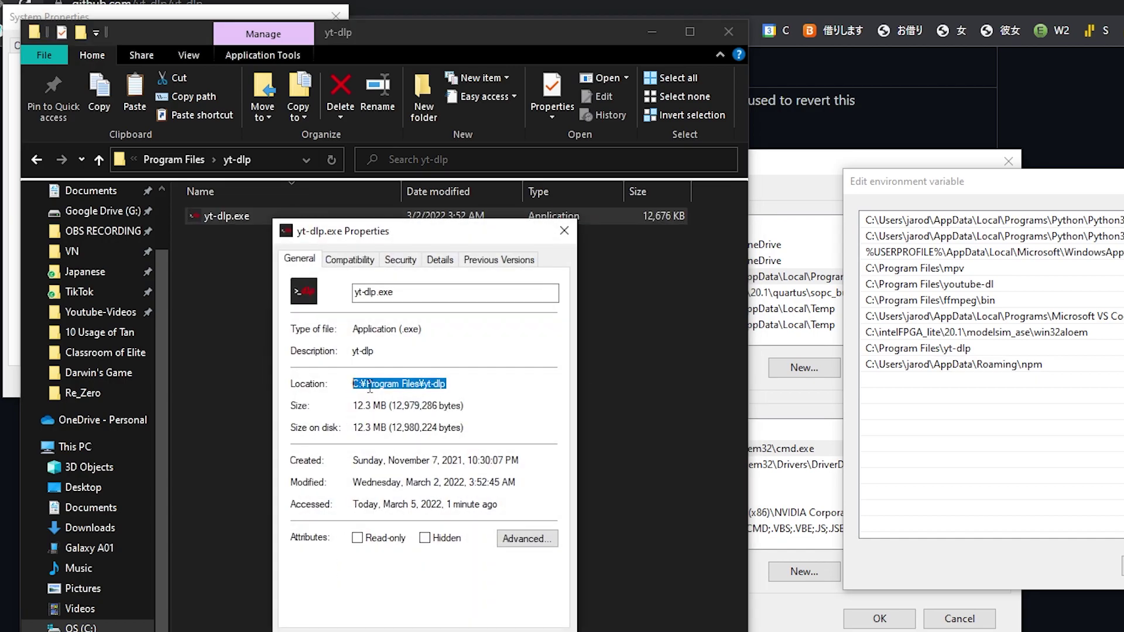
{"action": "right_click", "coordinate": [368, 385]}
{"action": "left_click", "coordinate": [413, 444]}
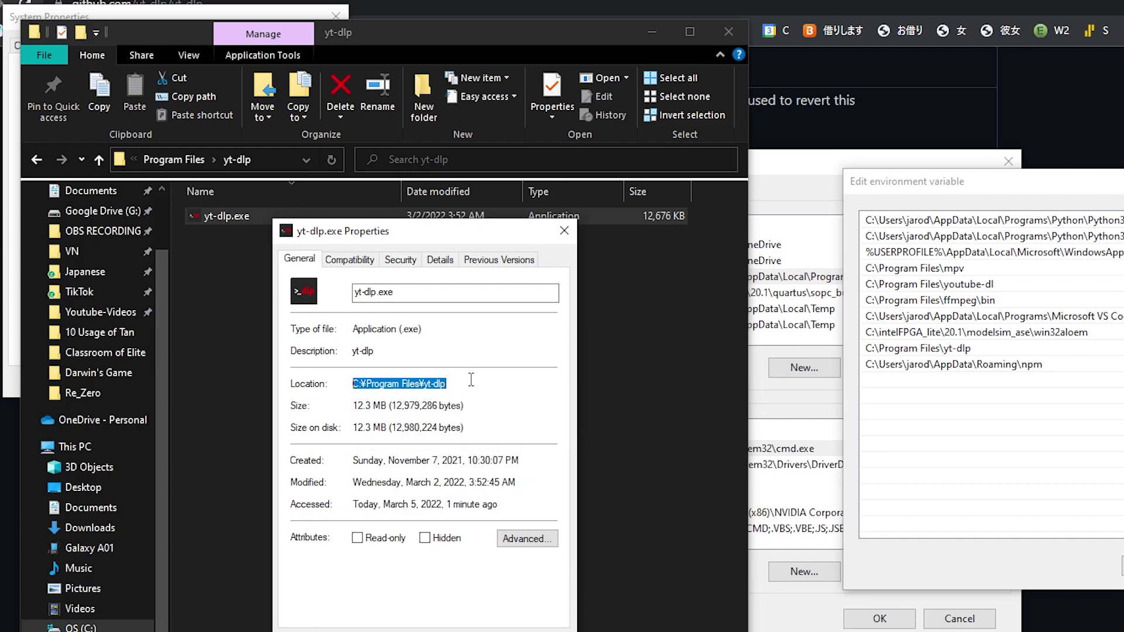
{"action": "left_click_drag", "start_coordinate": [458, 382], "coordinate": [346, 385]}
{"action": "right_click", "coordinate": [394, 387]}
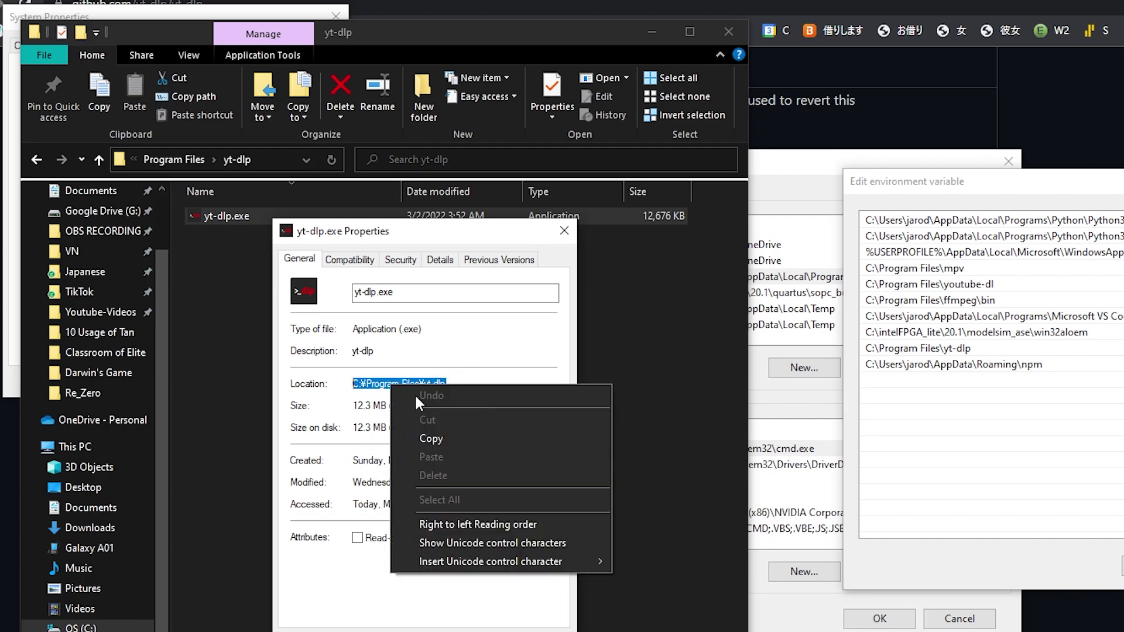
{"action": "left_click", "coordinate": [412, 443]}
Add C:\Program Files\yt-dlp as a new entry in the user Path variable and delete this duplicate entry again
{"action": "left_click", "coordinate": [1057, 391]}
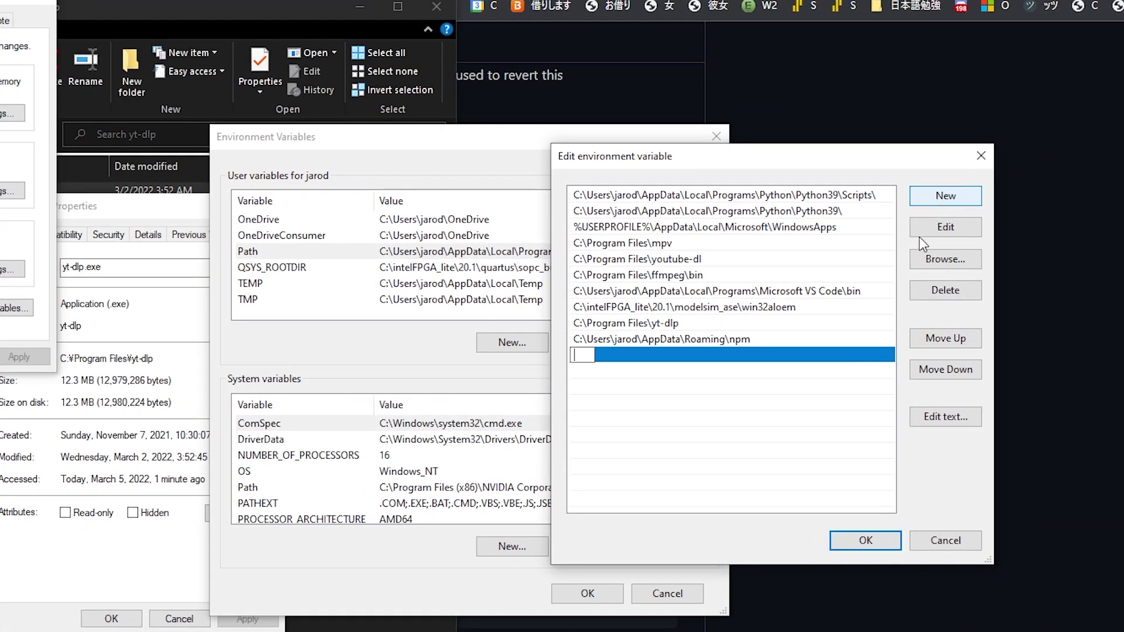
{"action": "key", "text": "ctrl+v"}
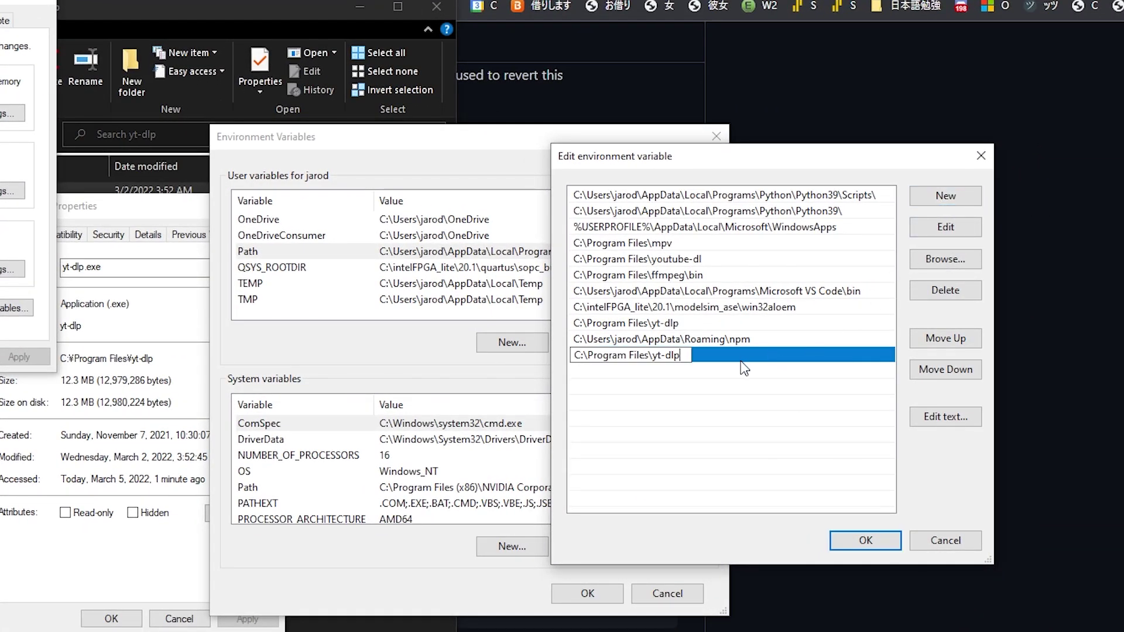
{"action": "left_click", "coordinate": [703, 377]}
{"action": "left_click", "coordinate": [703, 355]}
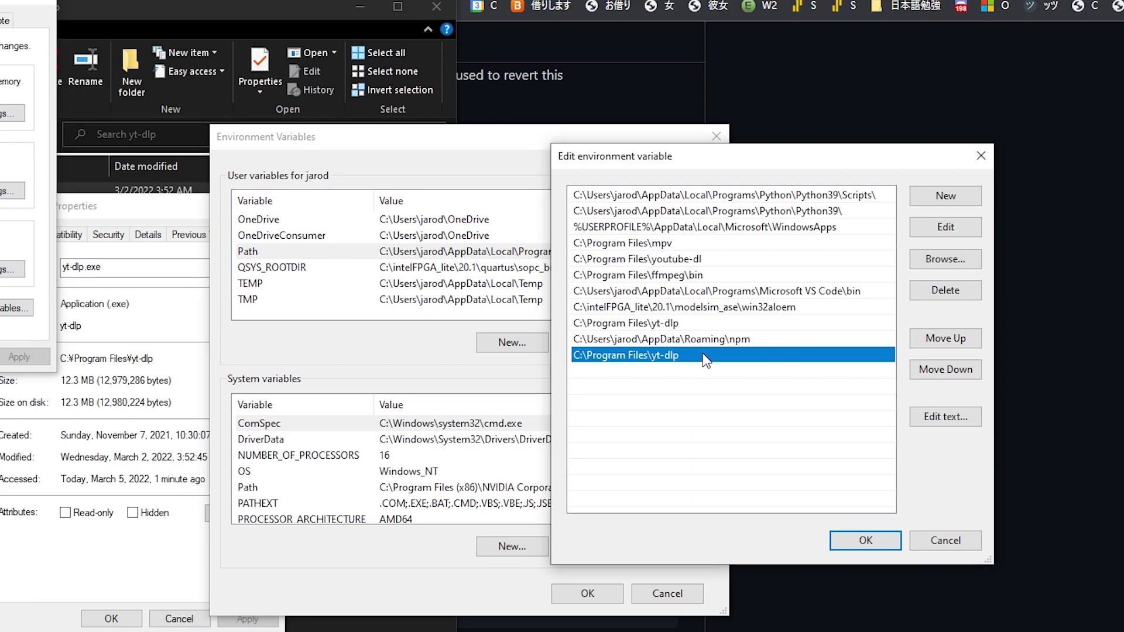
{"action": "left_click", "coordinate": [945, 291]}
{"action": "left_click", "coordinate": [680, 323]}
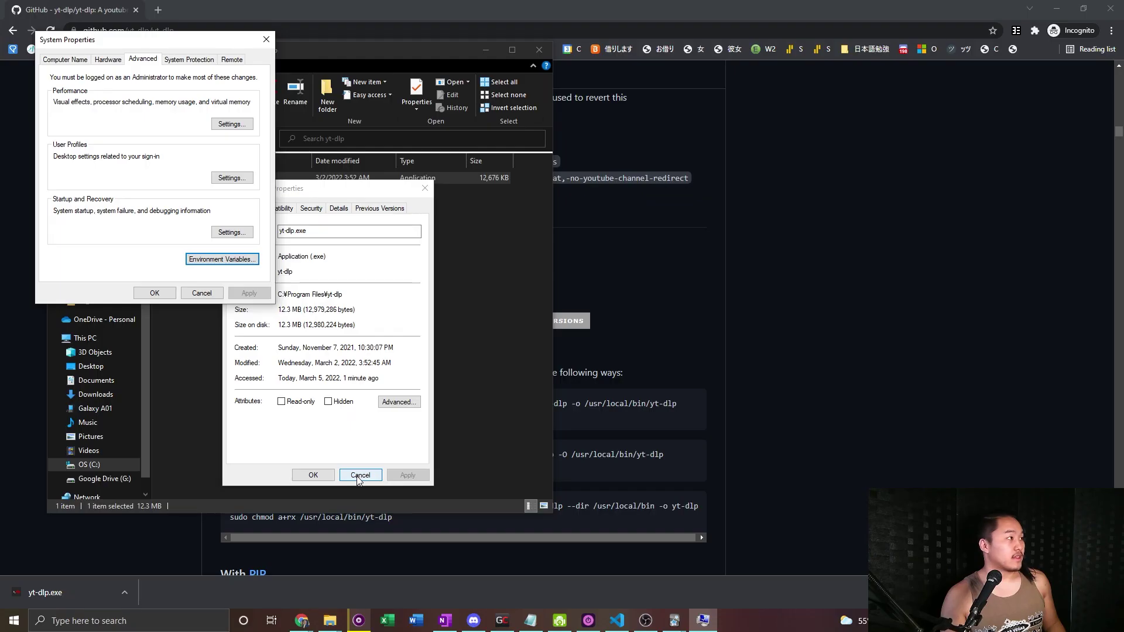
Close the yt-dlp.exe properties, System Properties and the yt-dlp folder window
{"action": "left_click", "coordinate": [358, 474]}
{"action": "left_click", "coordinate": [200, 293]}
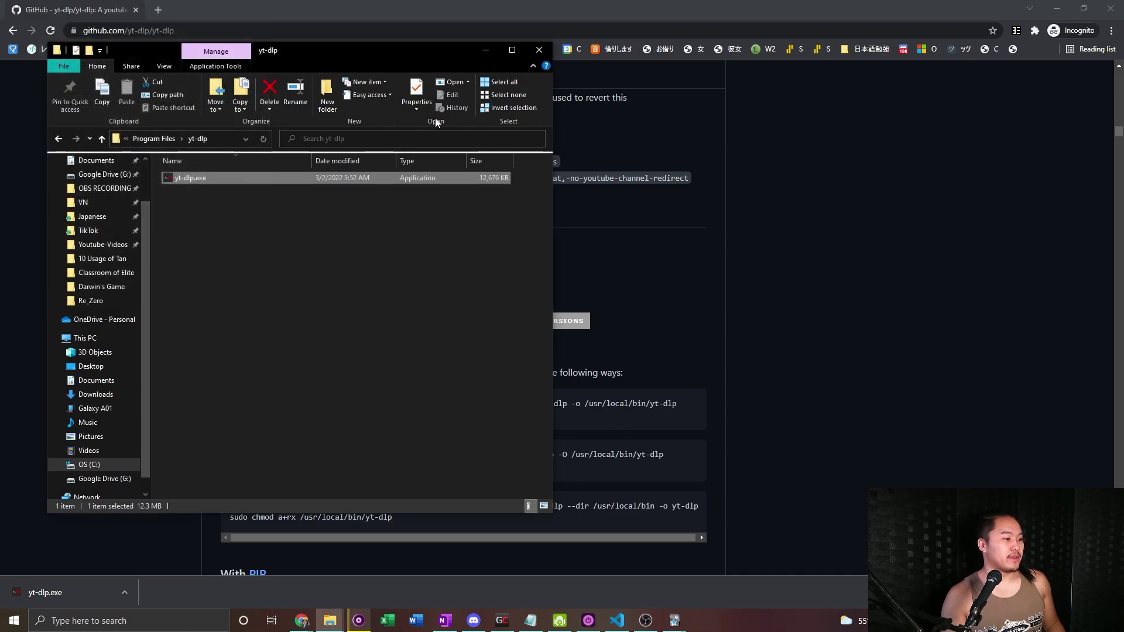
{"action": "left_click", "coordinate": [537, 53]}
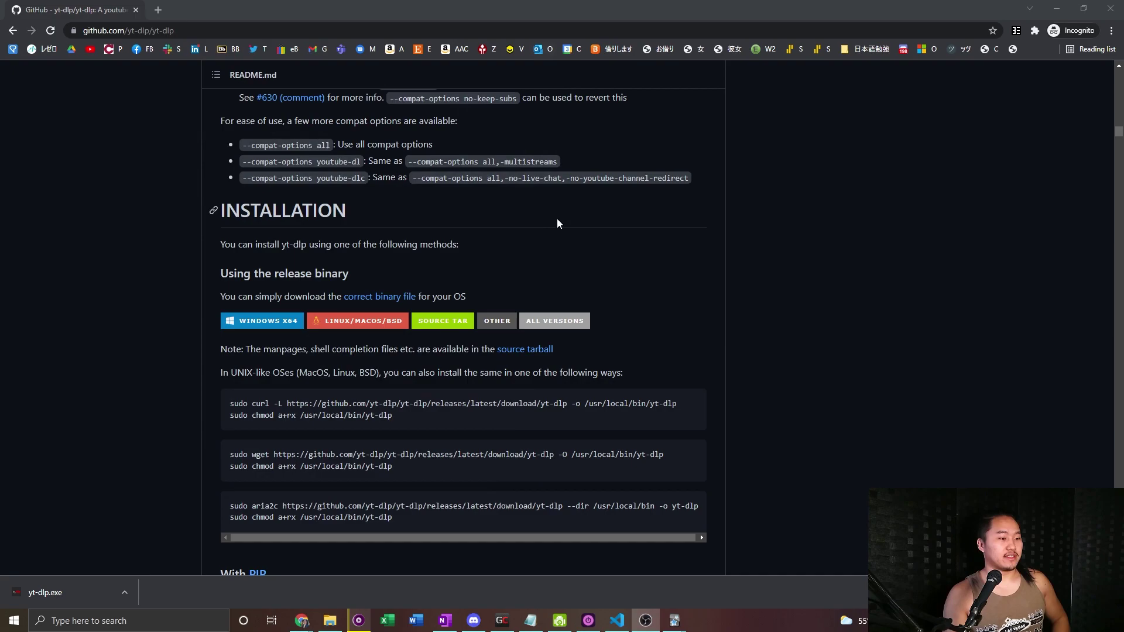
Go to crunchyroll.com in the browser and open its login
{"action": "left_click", "coordinate": [614, 34]}
{"action": "type", "text": "crunchyrol"}
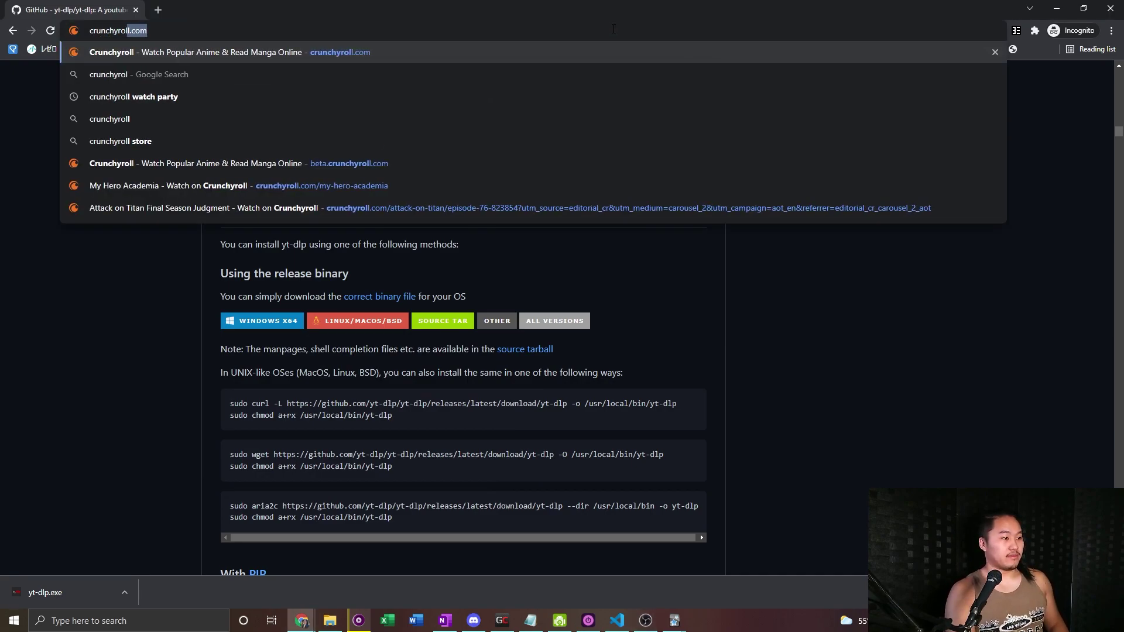
{"action": "key", "text": "Return"}
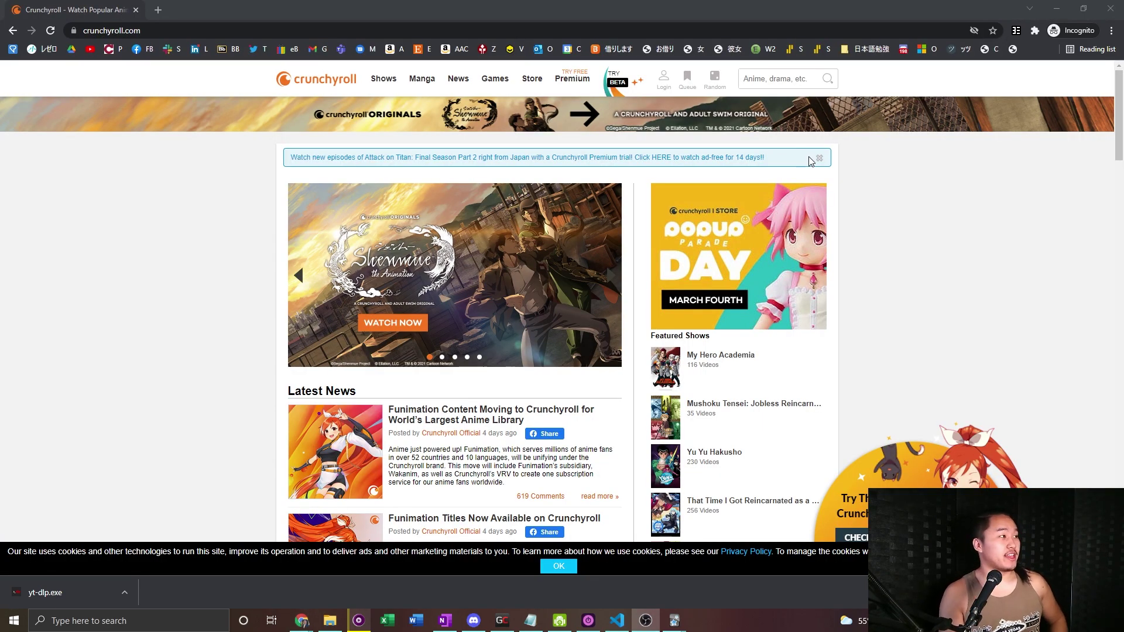
{"action": "left_click", "coordinate": [666, 89]}
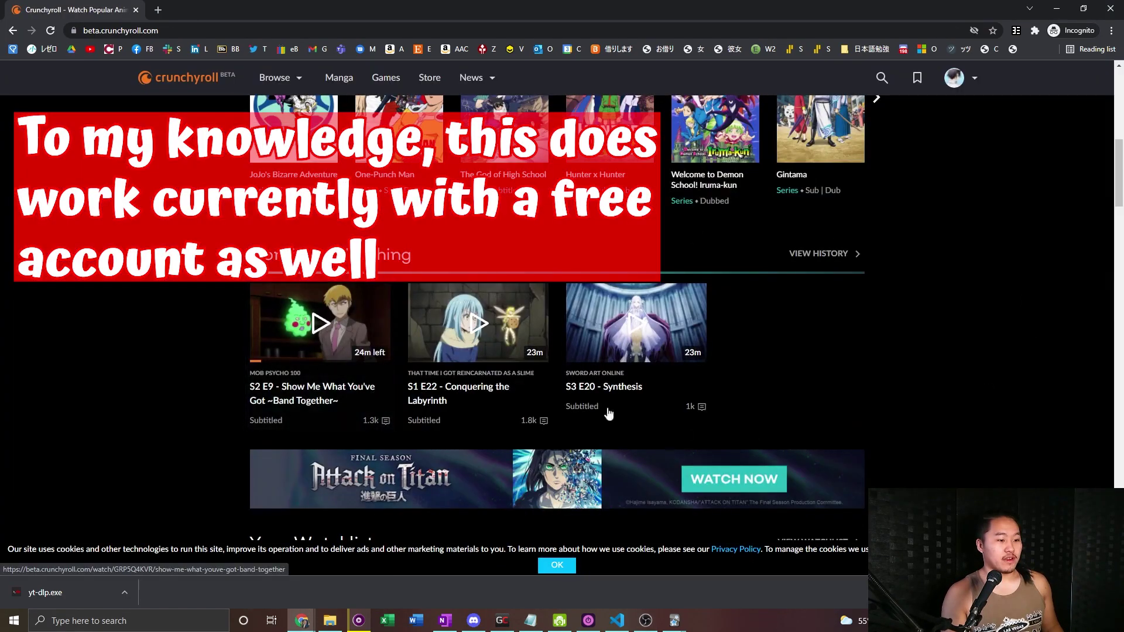
Open the Sword Art Online series from the watchlist and place the browser on the right half of the screen
{"action": "scroll", "coordinate": [608, 414], "scroll_direction": "down", "scroll_amount": 6}
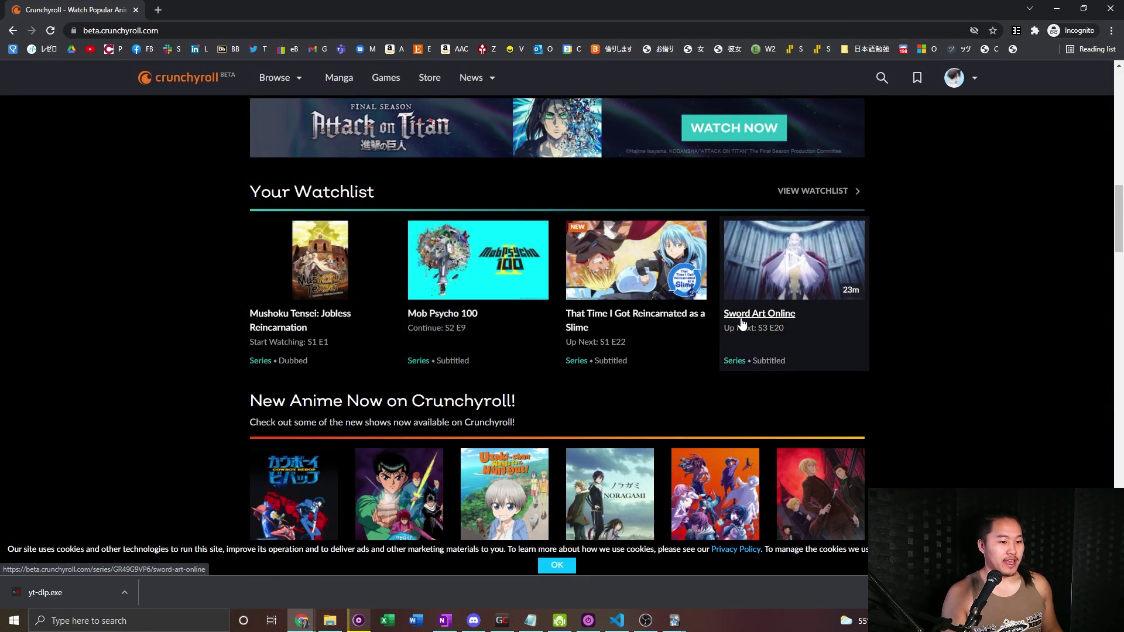
{"action": "left_click", "coordinate": [742, 324]}
{"action": "key", "text": "super+Right"}
{"action": "left_click", "coordinate": [804, 23]}
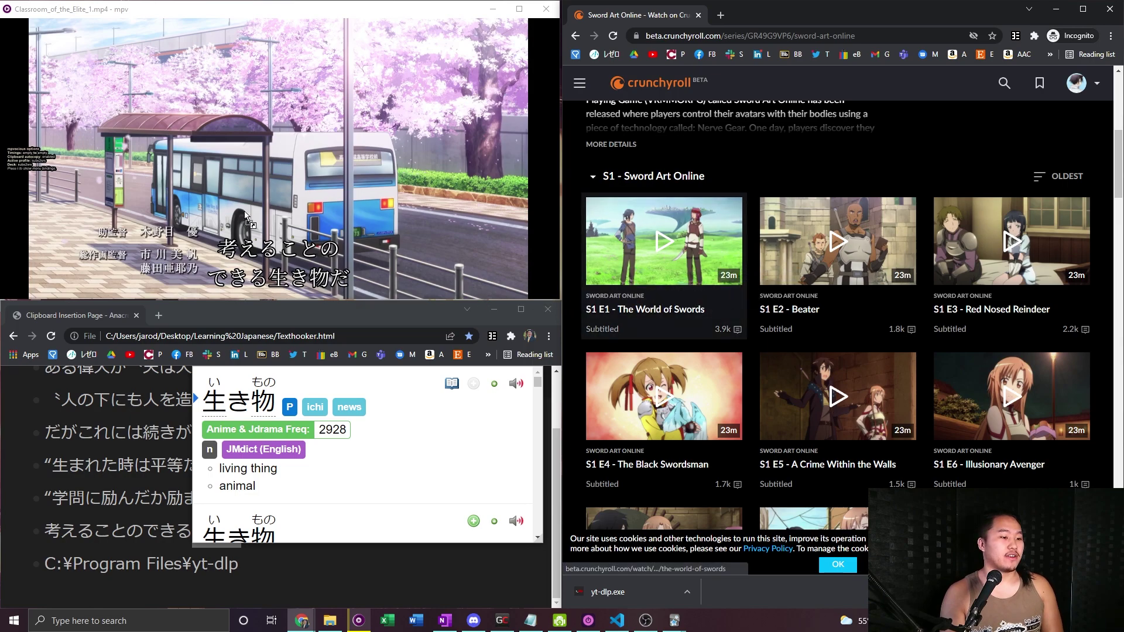
Load S1 E1 - The World of Swords from the Crunchyroll page into mpv and play it
{"action": "left_click_drag", "start_coordinate": [244, 212], "coordinate": [237, 210]}
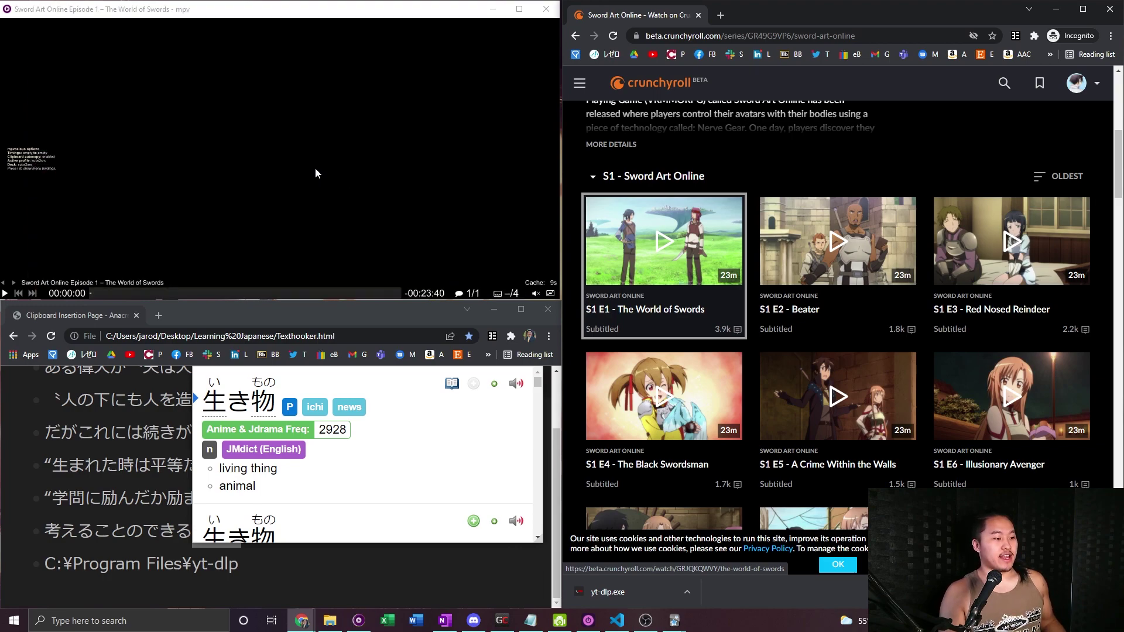
{"action": "left_click", "coordinate": [107, 258]}
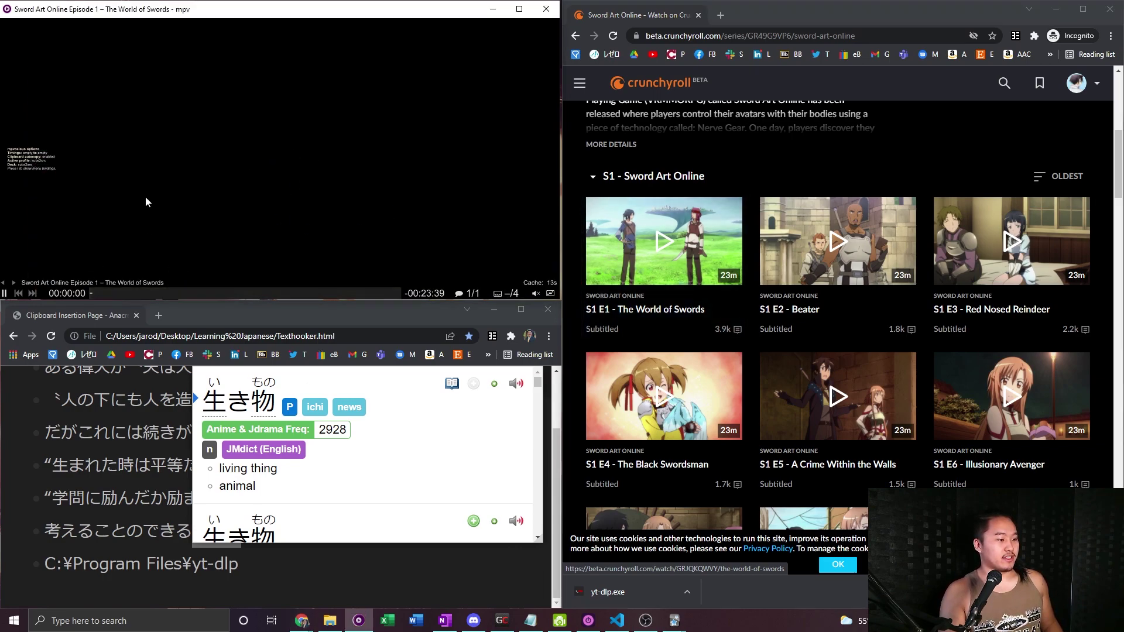
{"action": "key", "text": "space"}
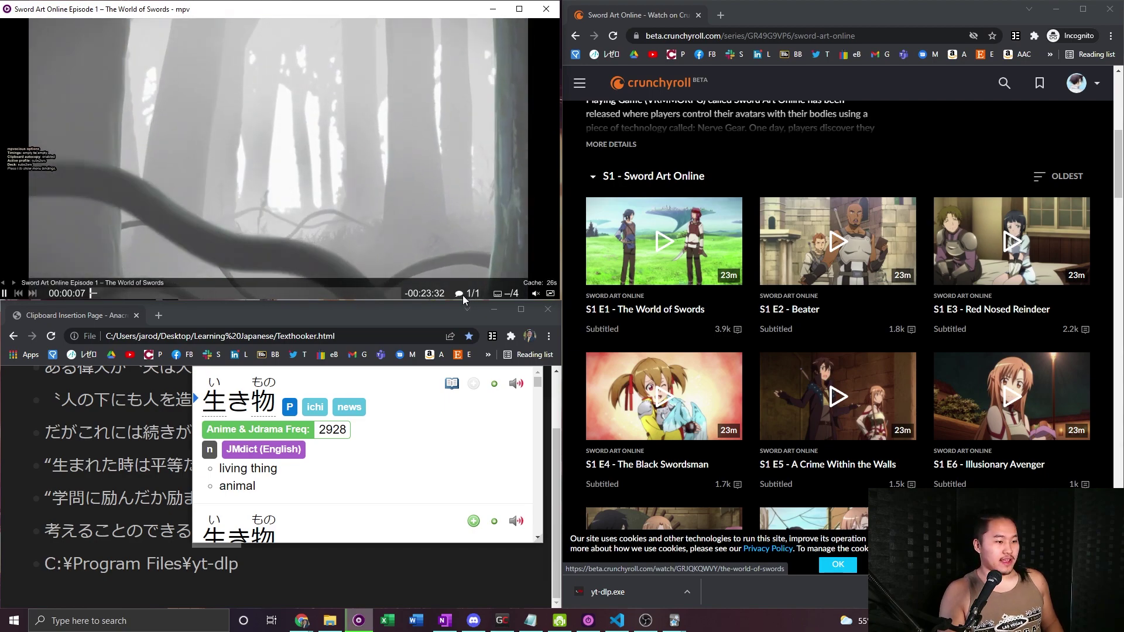
Cycle through the episode's four subtitle tracks in mpv and switch the subtitles back off
{"action": "left_click", "coordinate": [496, 294]}
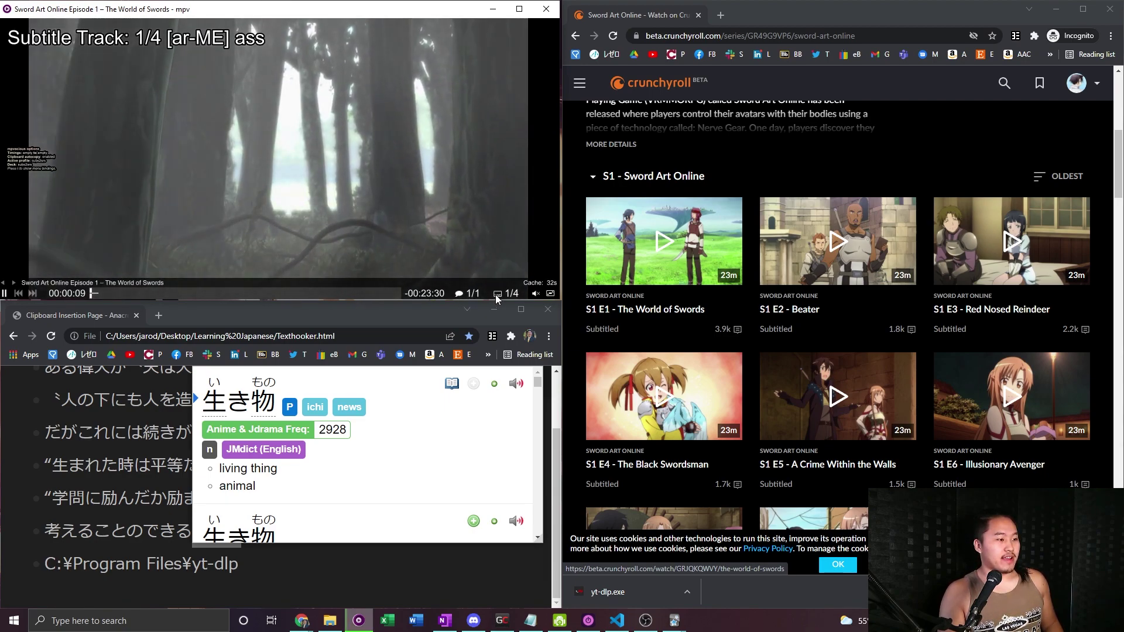
{"action": "left_click", "coordinate": [495, 294]}
{"action": "left_click", "coordinate": [495, 294]}
{"action": "left_click", "coordinate": [495, 295]}
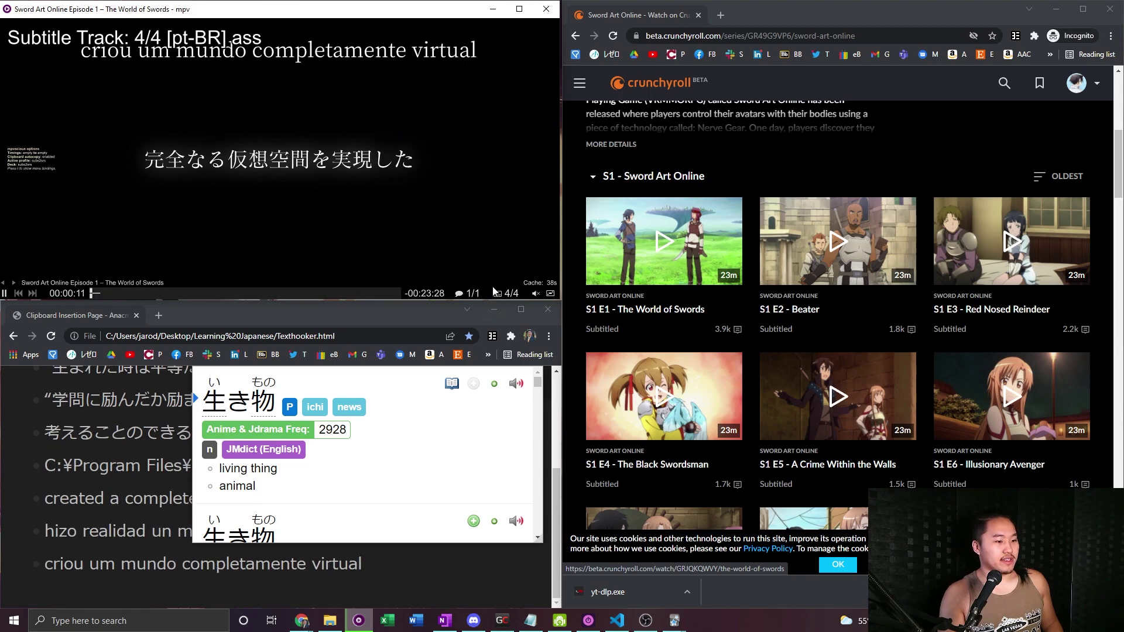
{"action": "left_click", "coordinate": [513, 292]}
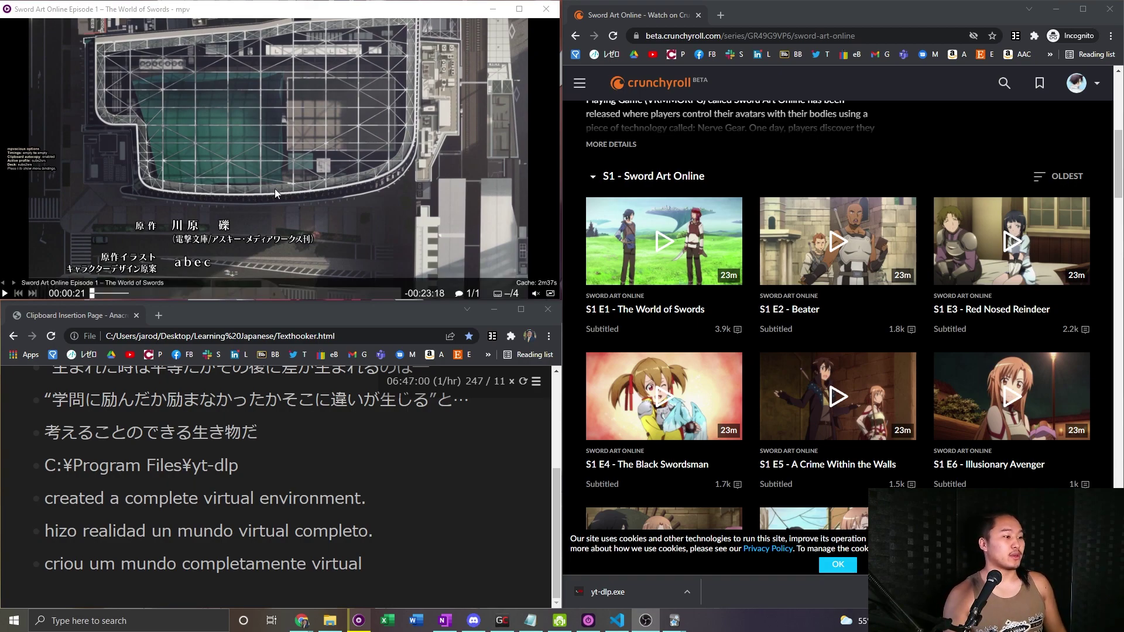
{"action": "mouse_move", "coordinate": [285, 186]}
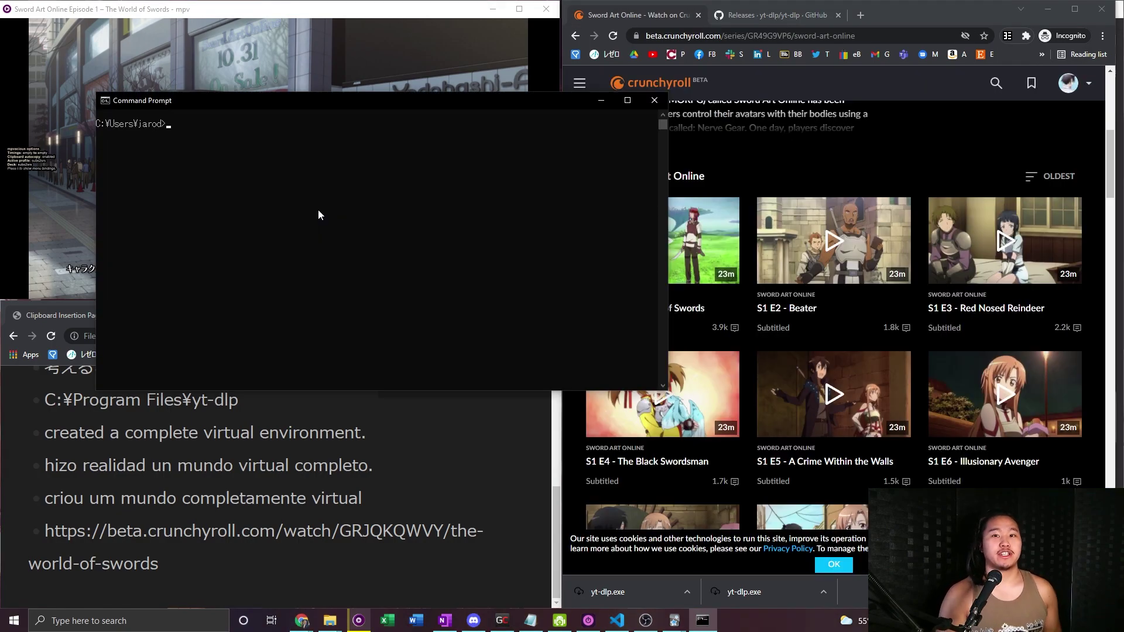
{"action": "type", "text": "yt-dlp"}
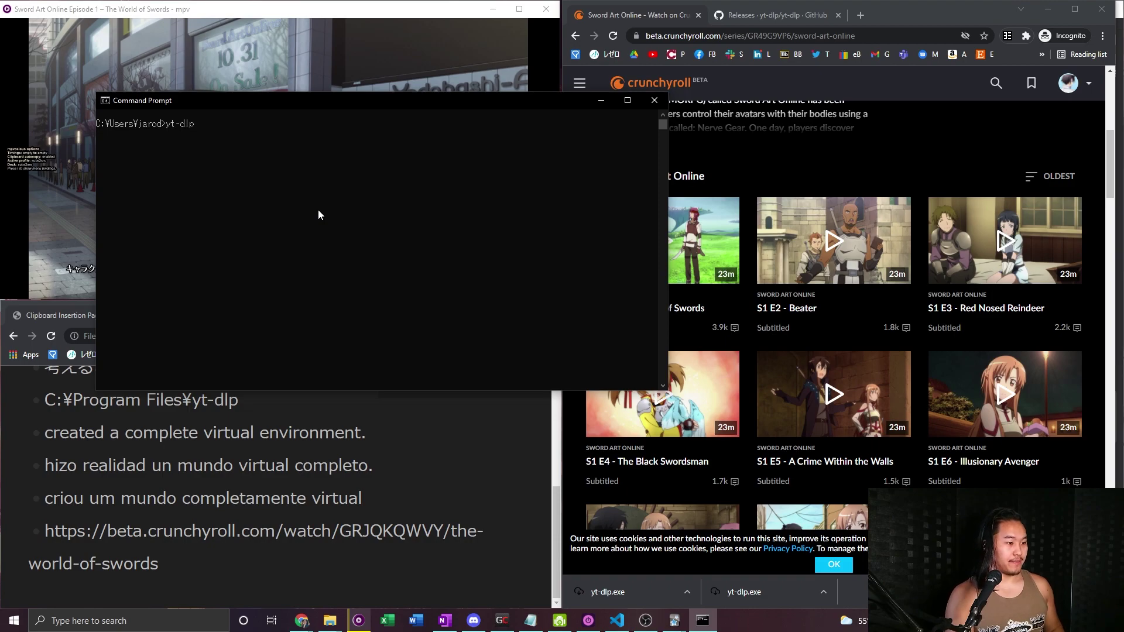
{"action": "type", "text": "https://beta.crunchyroll.com/watch/GRJQKQWVY/the-world-of-swords"}
{"action": "type", "text": "-F"}
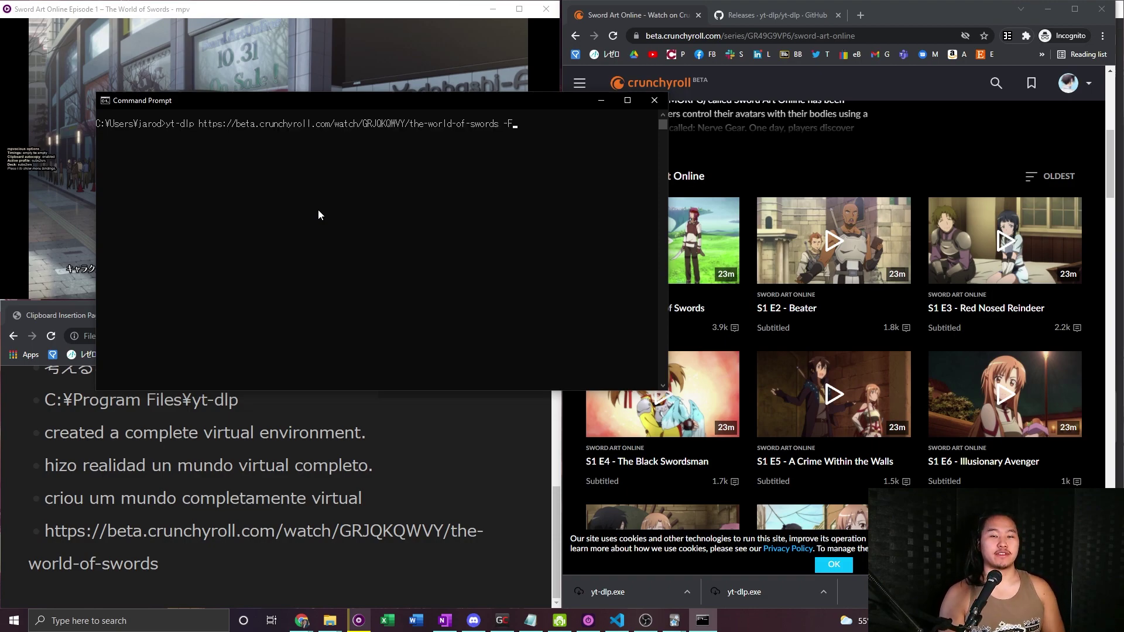
{"action": "key", "text": "Return"}
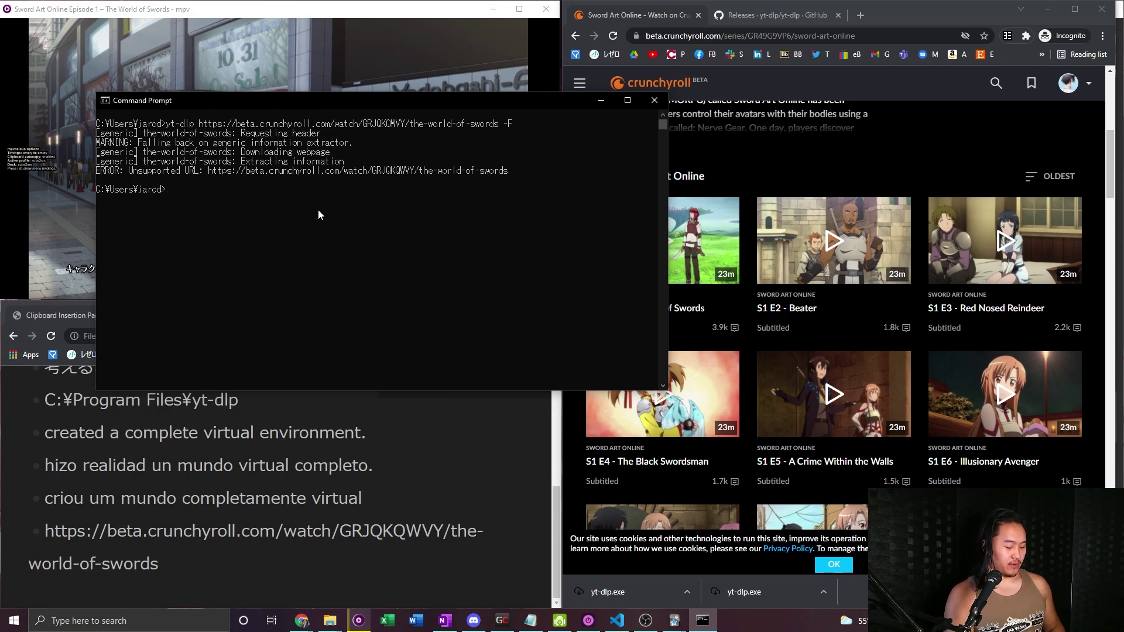
Check the installed yt-dlp version in Command Prompt with yt-dlp --version
{"action": "type", "text": "yt-d"}
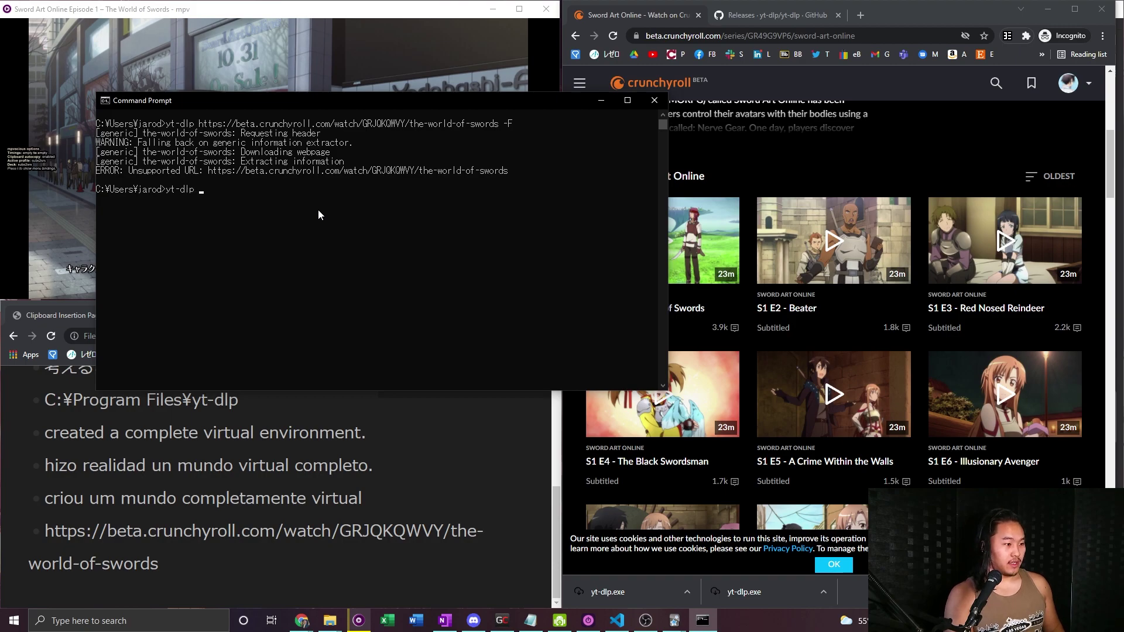
{"action": "type", "text": "lp "}
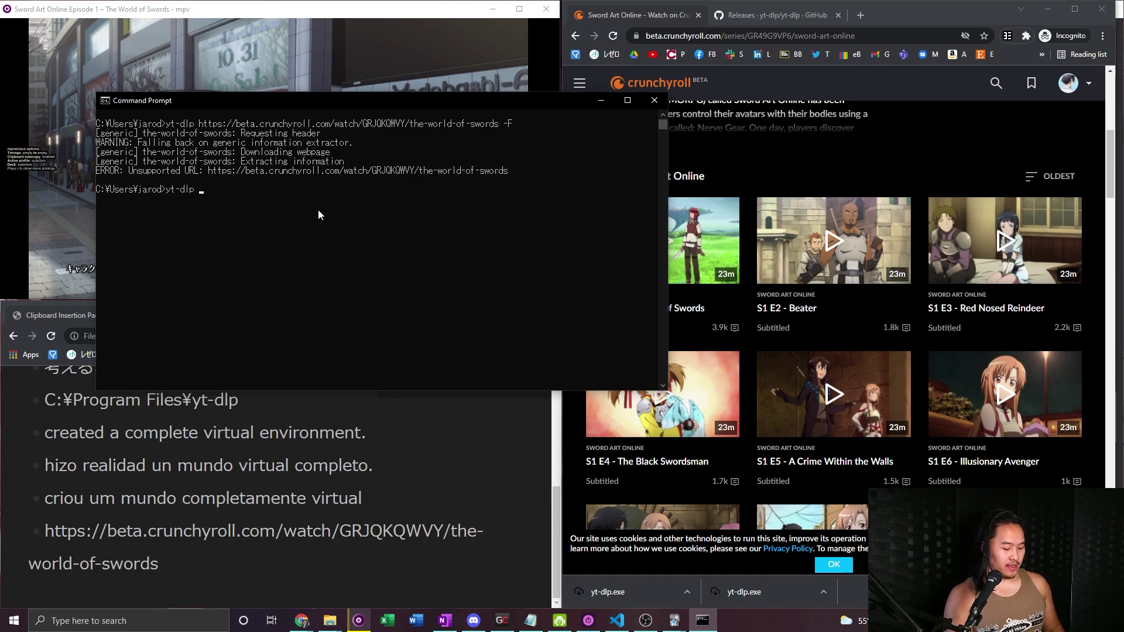
{"action": "type", "text": "--version"}
{"action": "key", "text": "Return"}
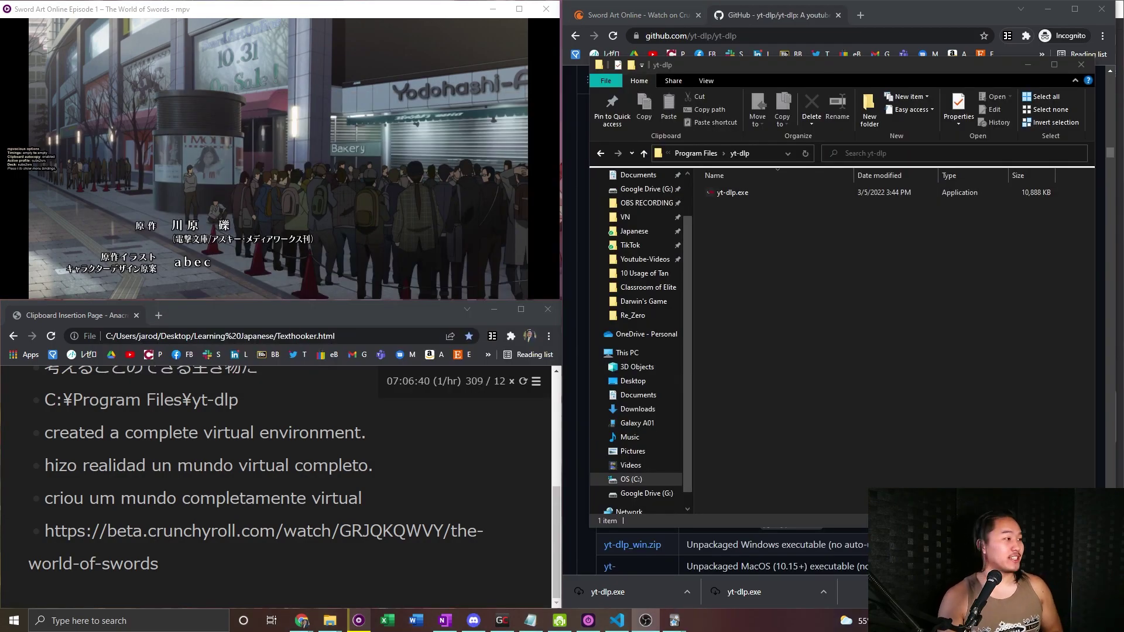
Open Command Prompt as administrator and update yt-dlp with yt-dlp -U
{"action": "left_click", "coordinate": [117, 622]}
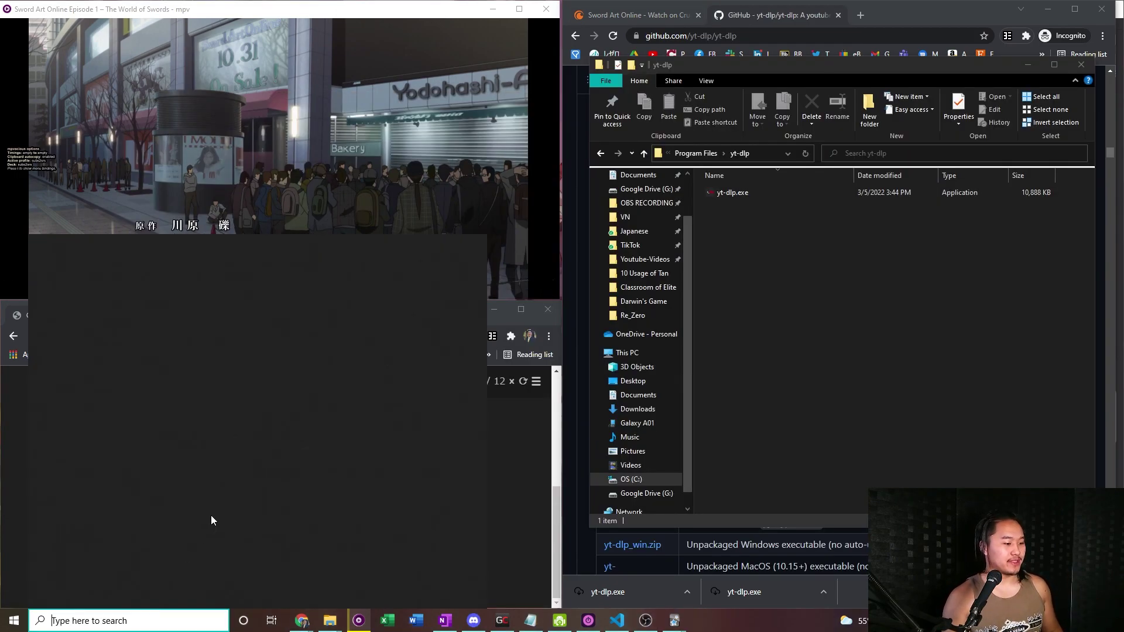
{"action": "type", "text": "cmd"}
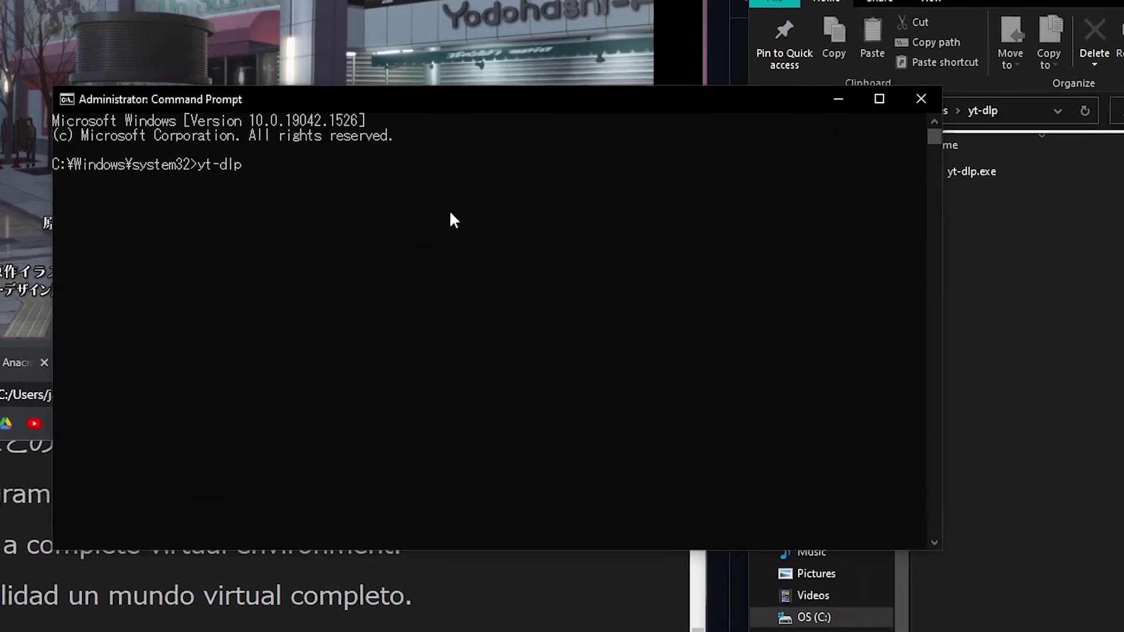
{"action": "type", "text": "-U"}
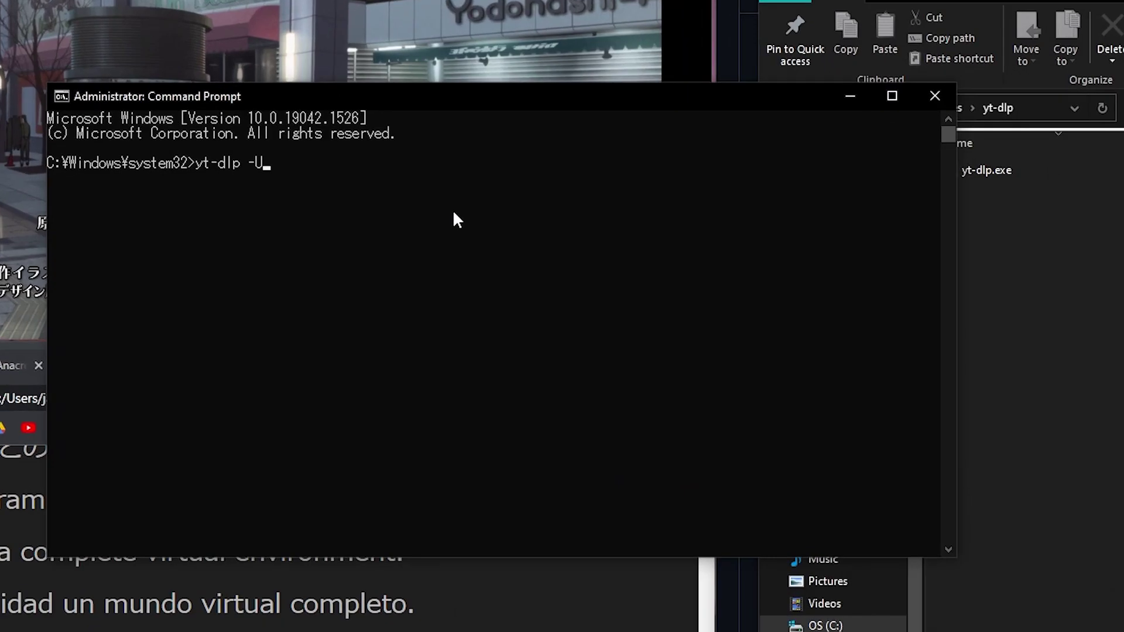
{"action": "key", "text": "Return"}
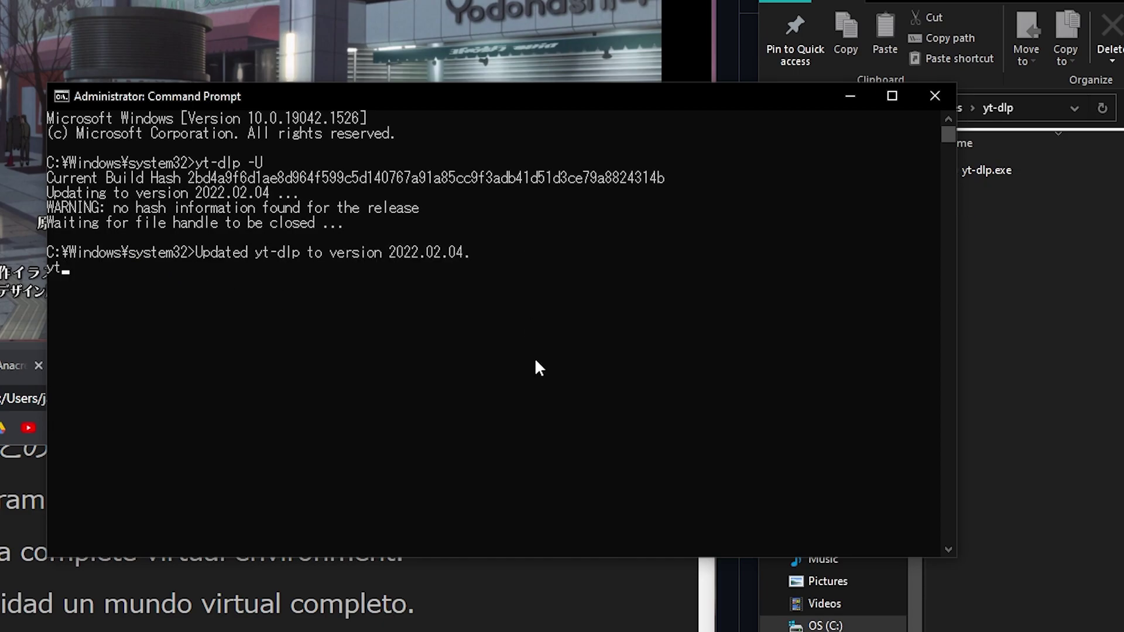
{"action": "key", "text": "Return"}
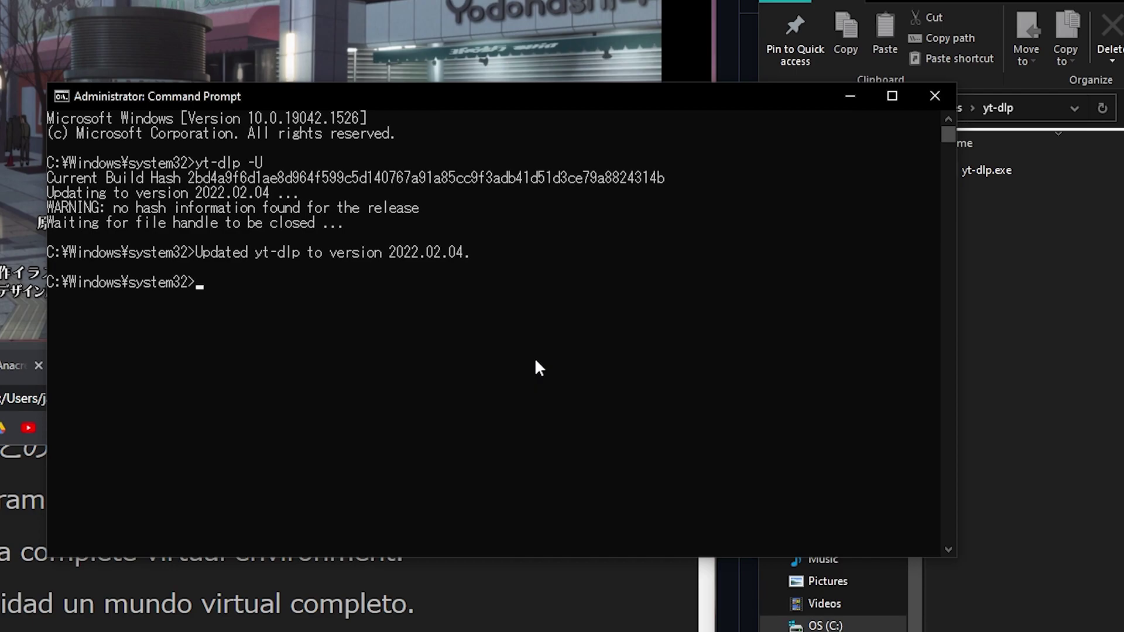
Clear the administrator Command Prompt with cls and recheck the updated program's version with yt-dlp --version
{"action": "type", "text": "cls"}
{"action": "key", "text": "Return"}
{"action": "type", "text": "y"}
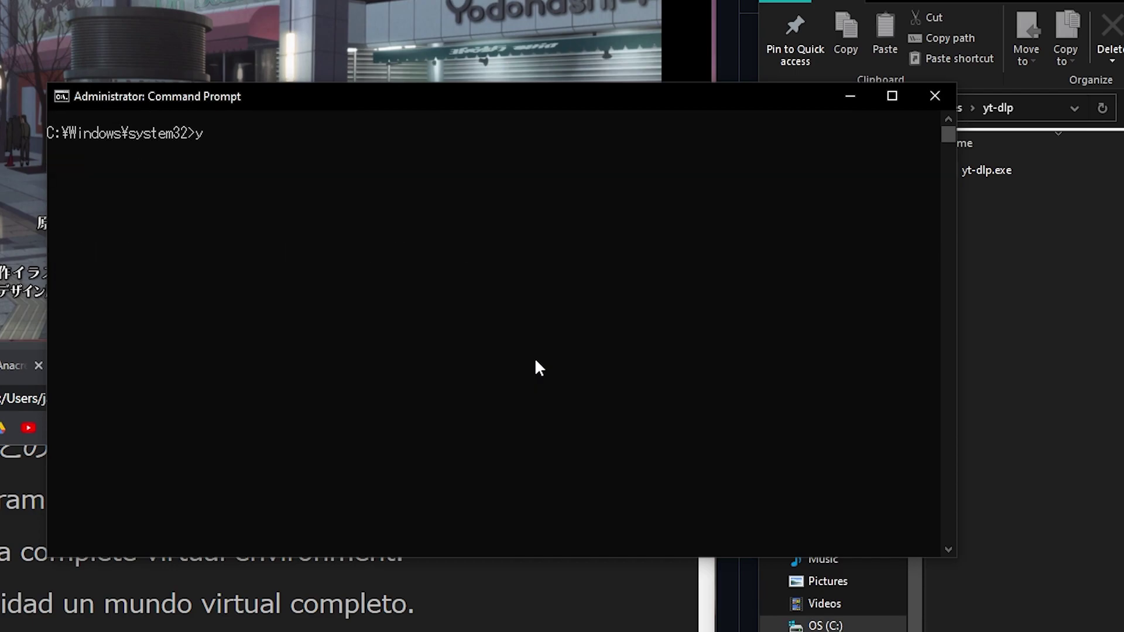
{"action": "type", "text": "t-dlp --version"}
{"action": "key", "text": "Return"}
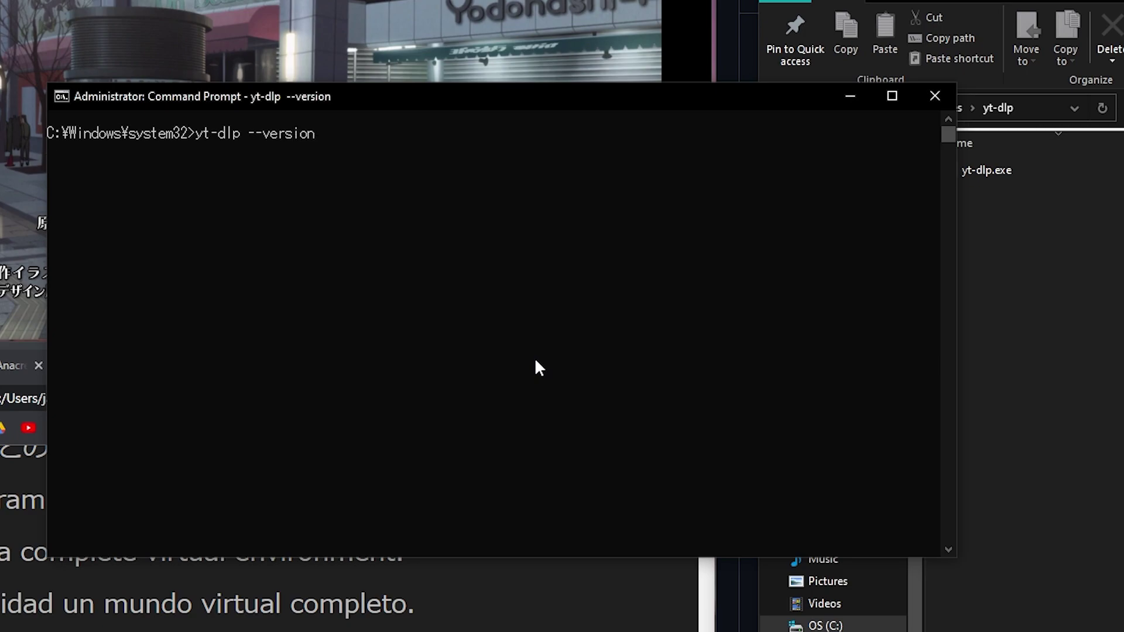